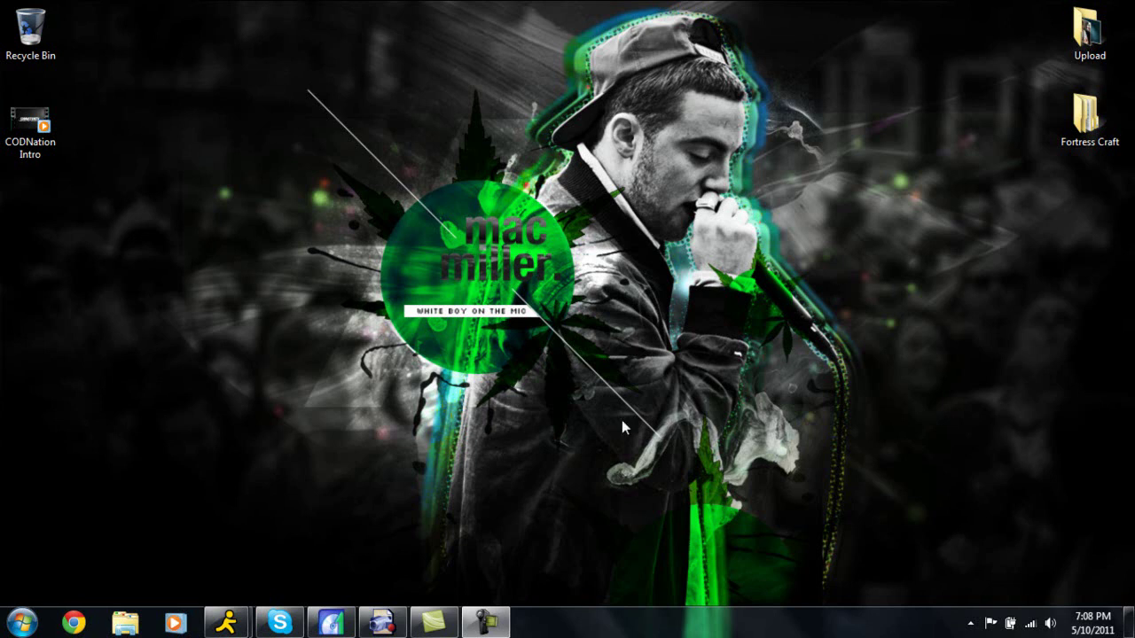
click(381, 622)
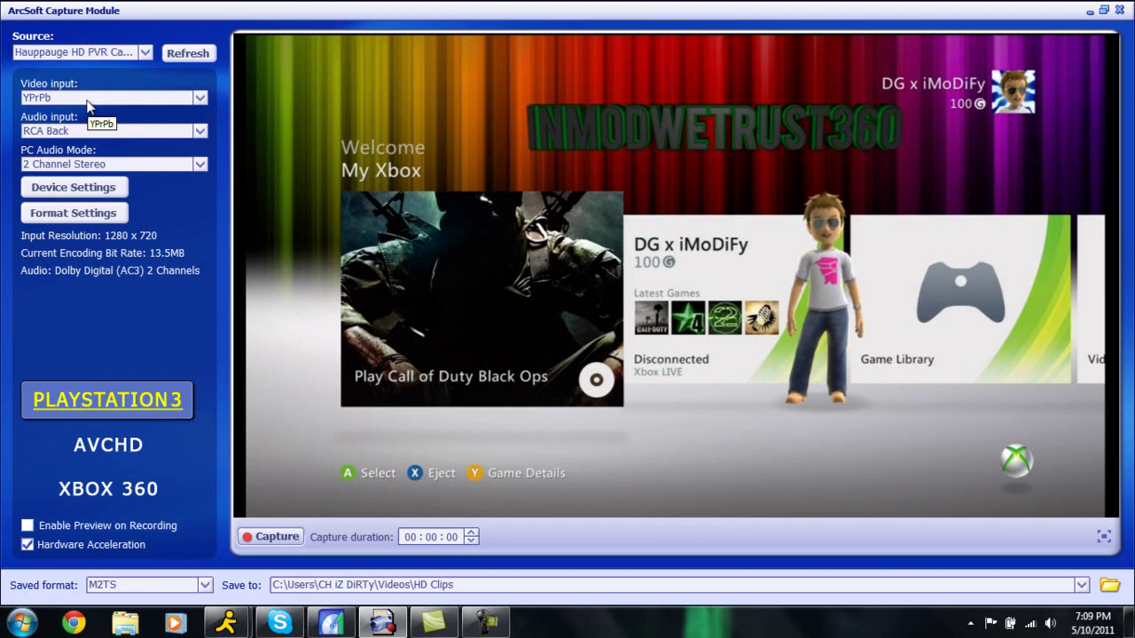
click(88, 102)
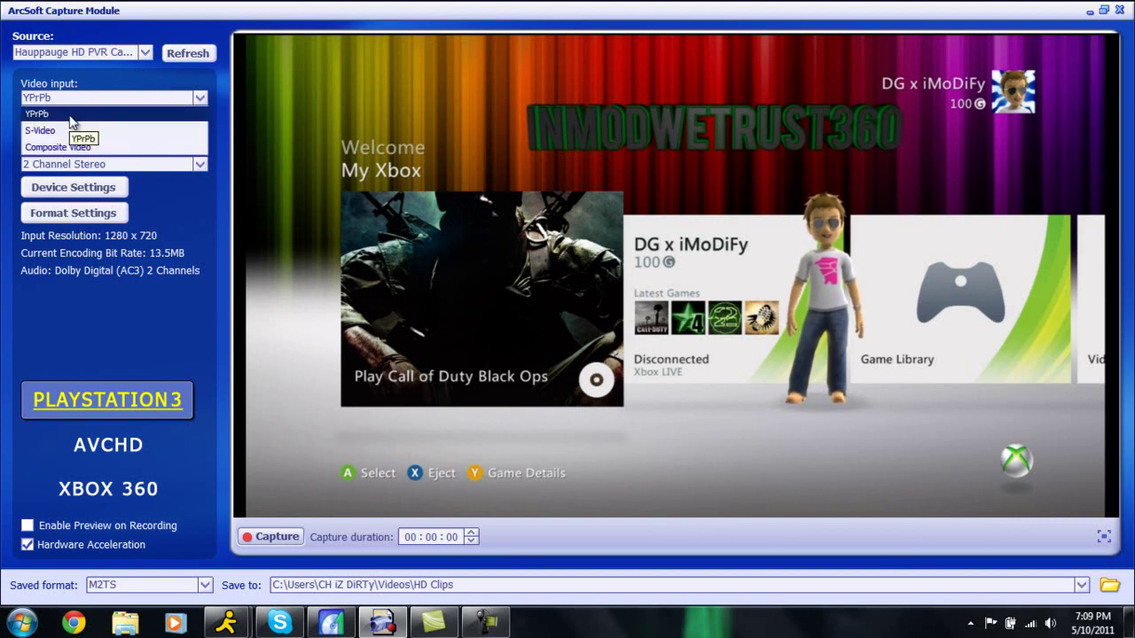
click(70, 115)
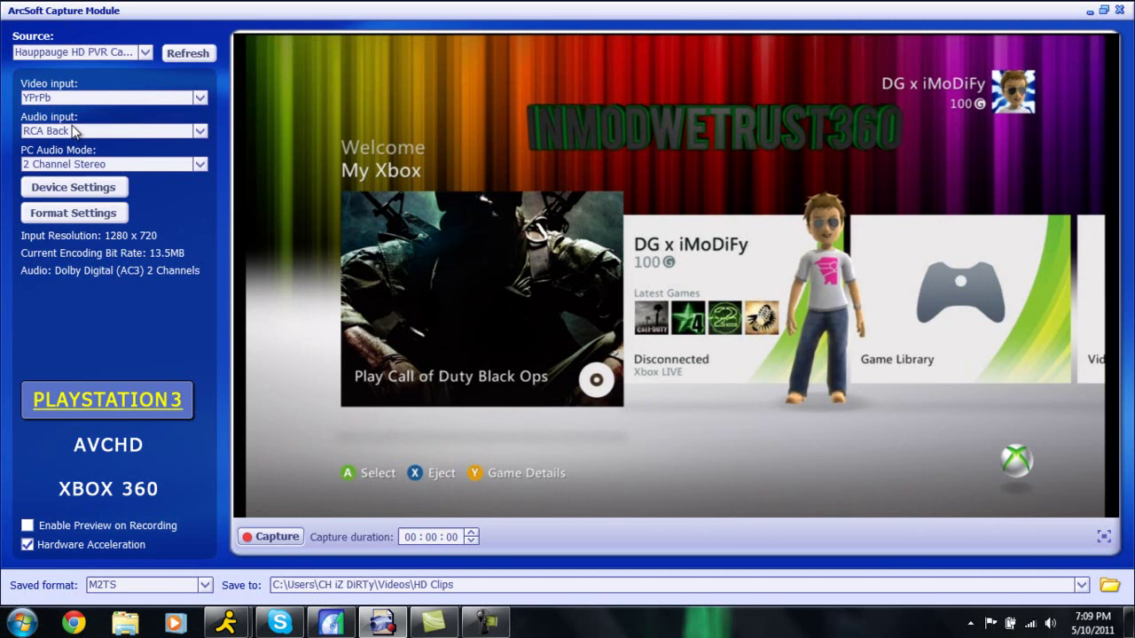
click(69, 131)
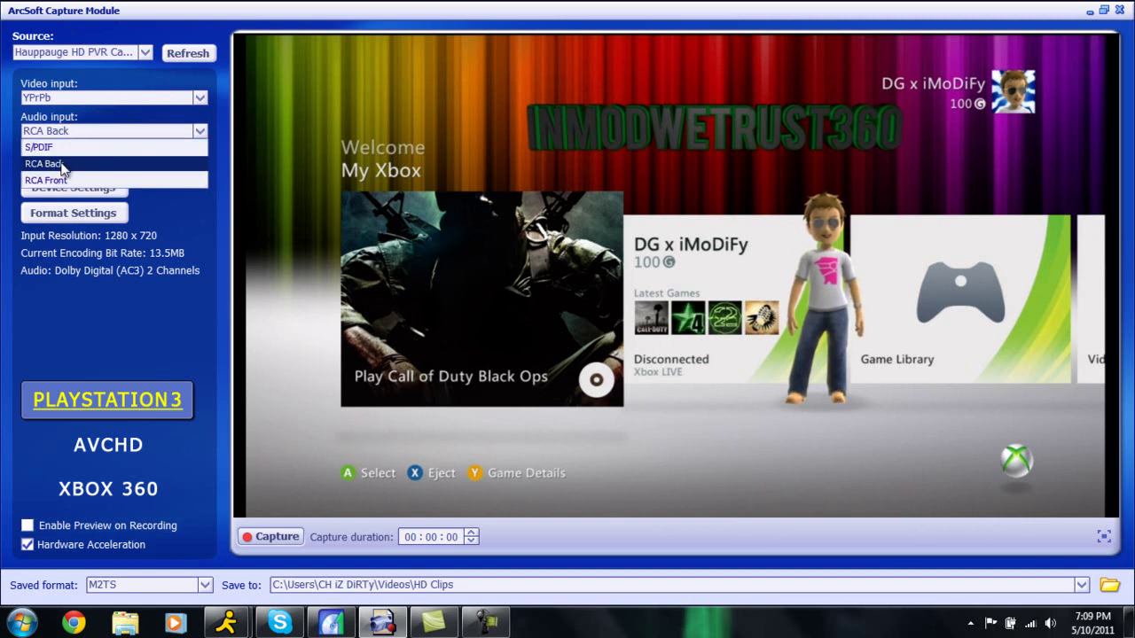
click(64, 167)
click(73, 167)
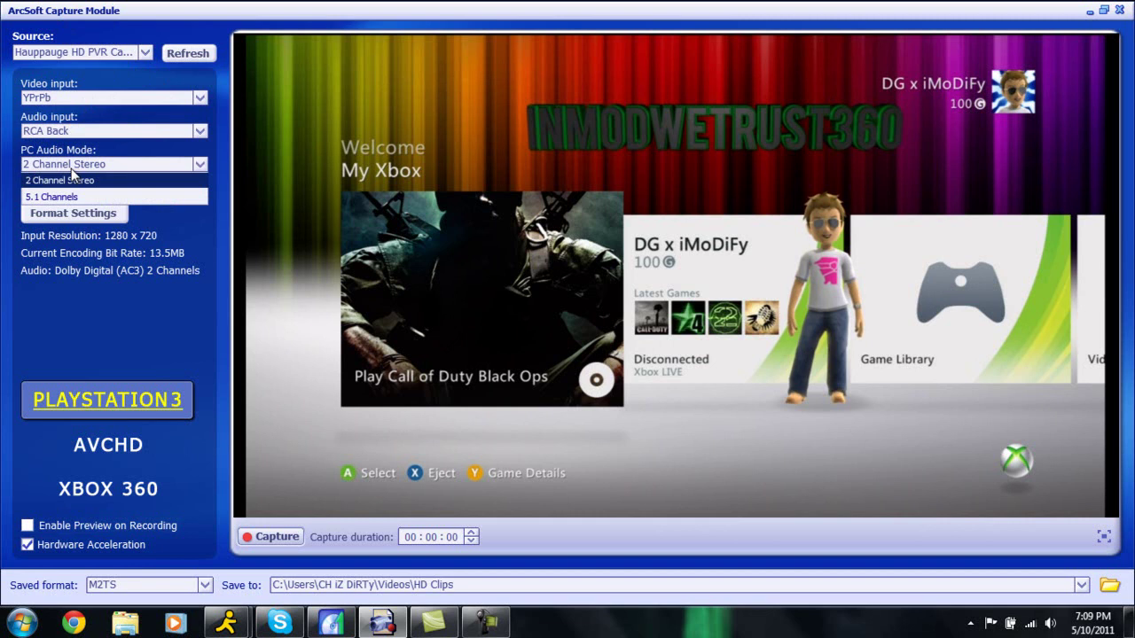
click(75, 181)
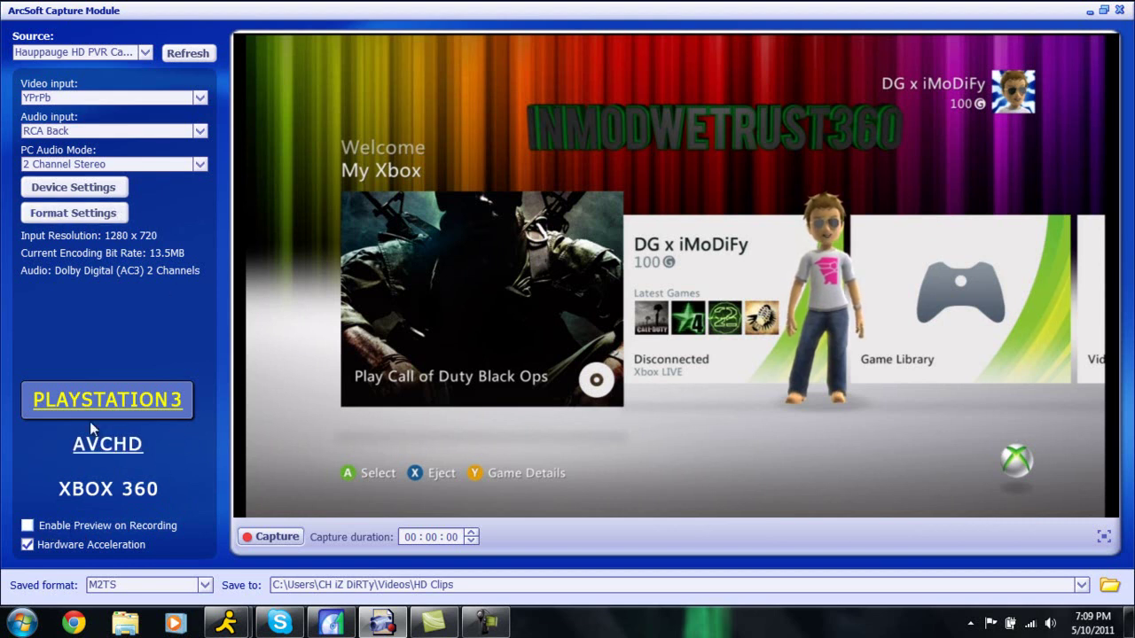
click(86, 197)
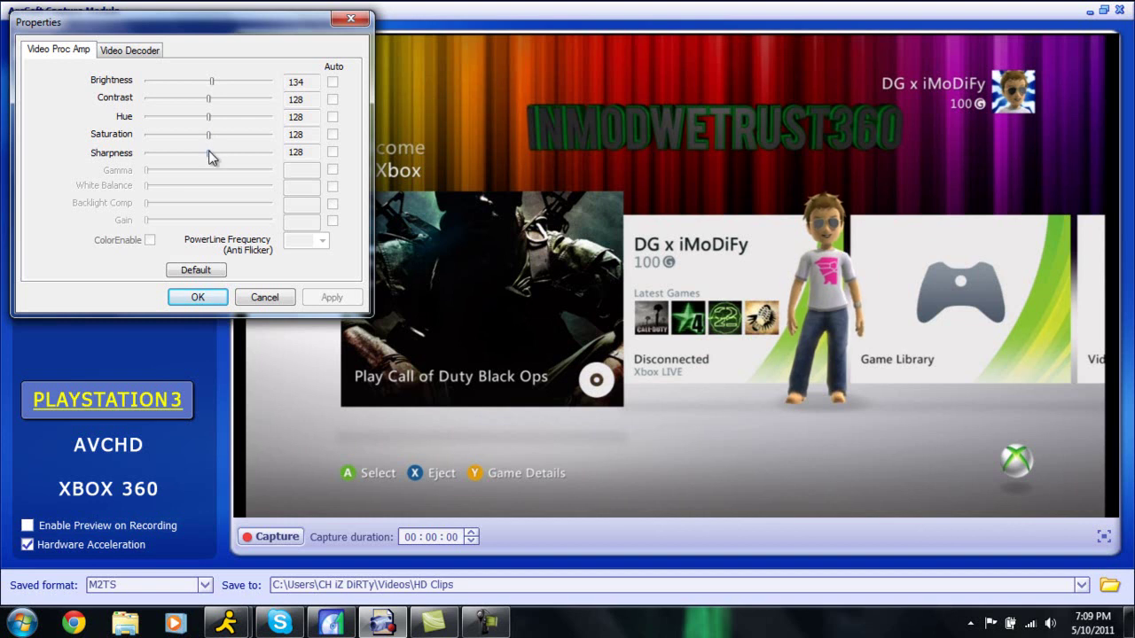
click(143, 56)
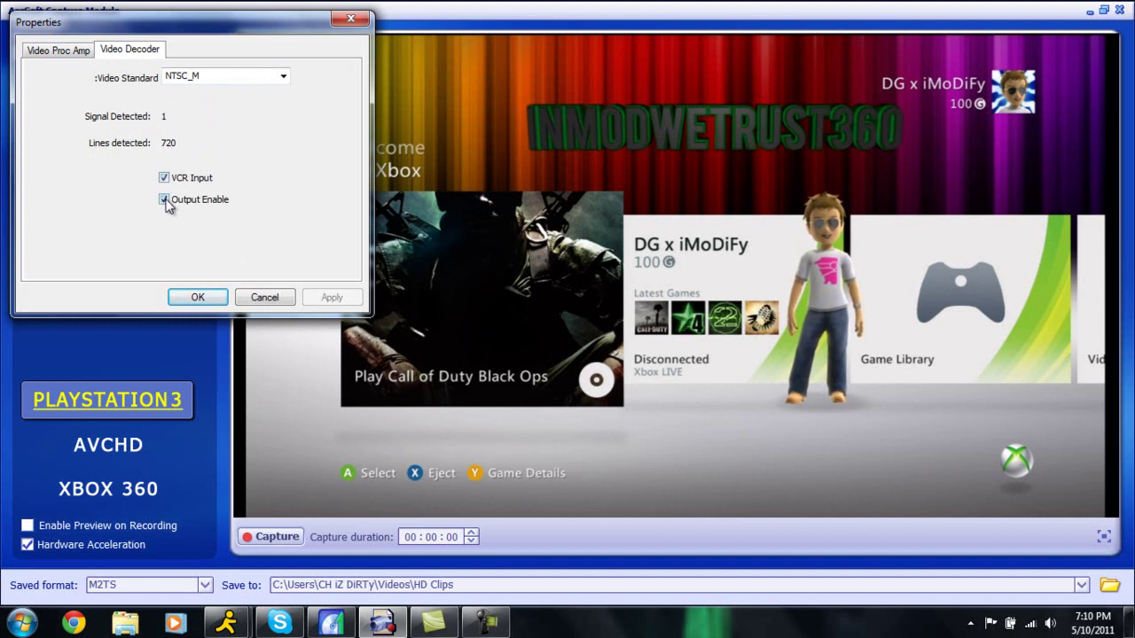
click(212, 296)
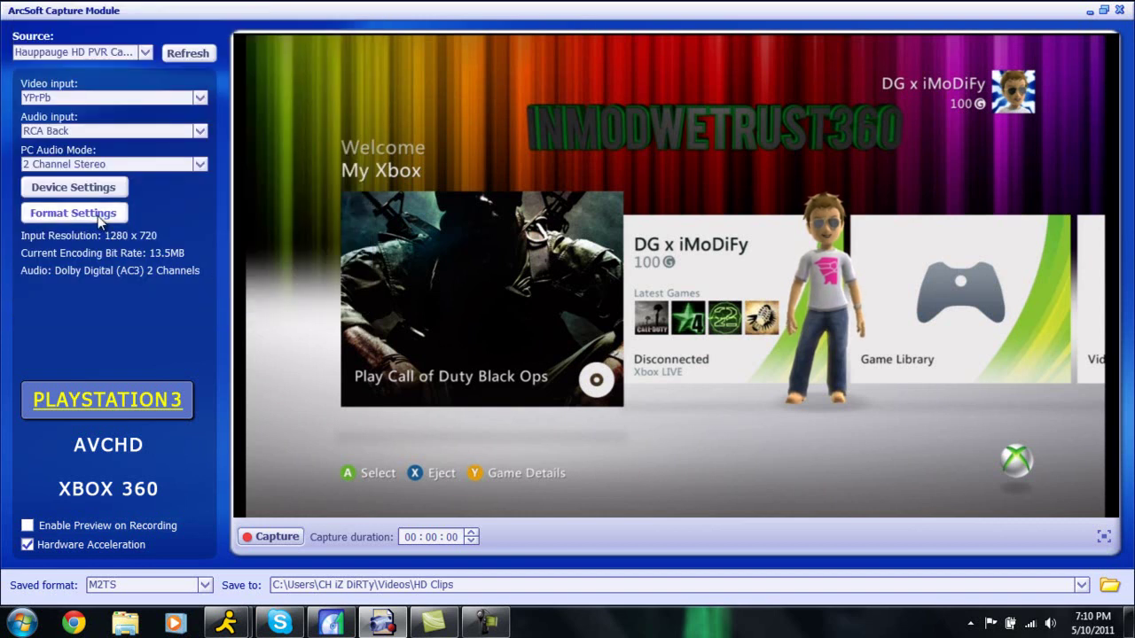
click(97, 215)
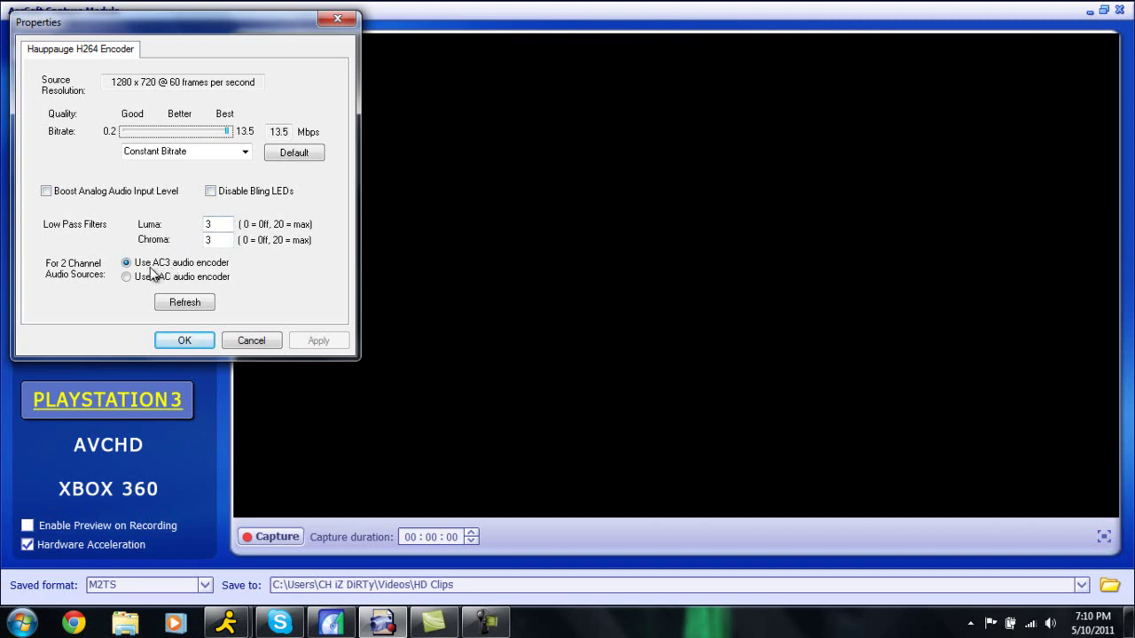
click(184, 341)
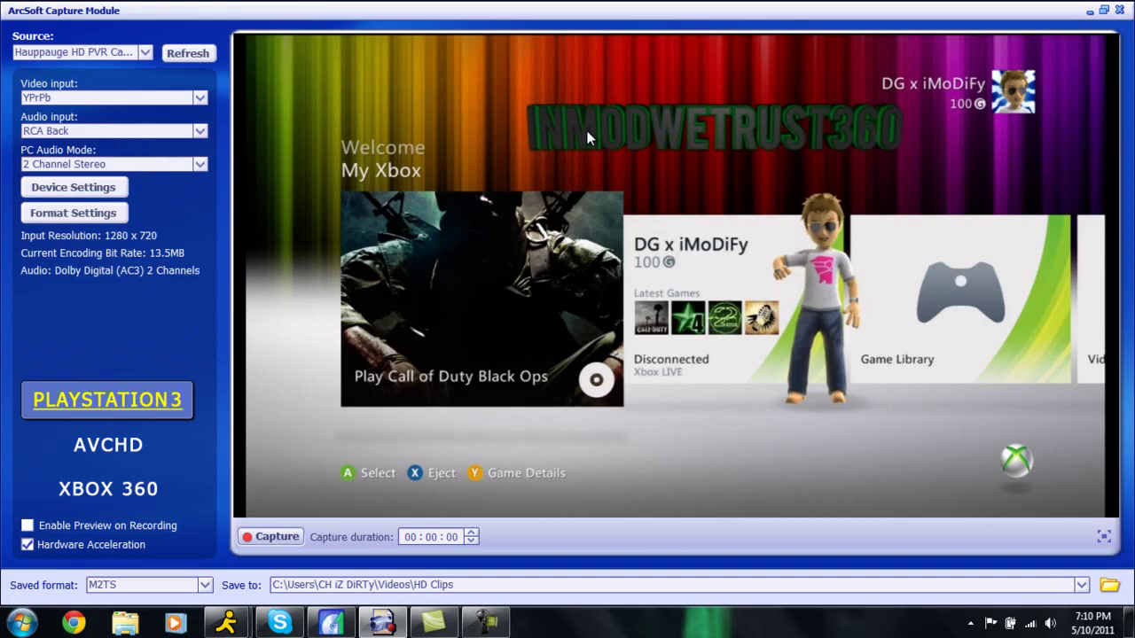
Step: Minimize the capture program and launch Vegas Pro 10.0 into an empty Untitled project
click(1091, 12)
mouse_move(596, 11)
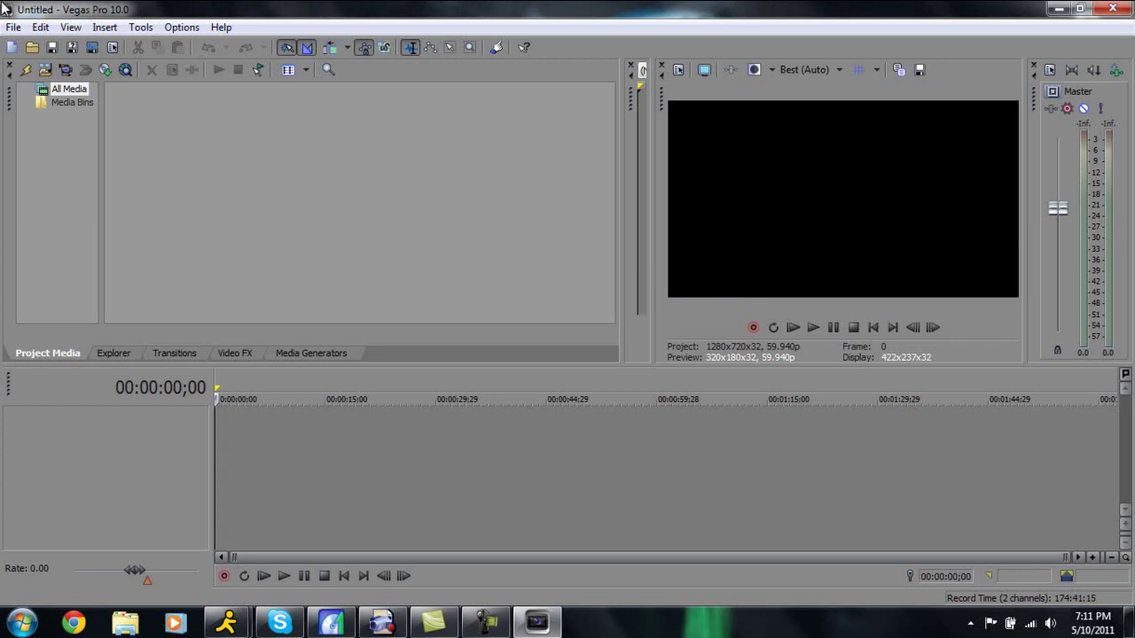
Step: Import 2011_5_9_17_0_22.M2TS from Libraries > Videos > HD Clips via File > Import > Media
click(14, 27)
mouse_move(260, 189)
click(347, 187)
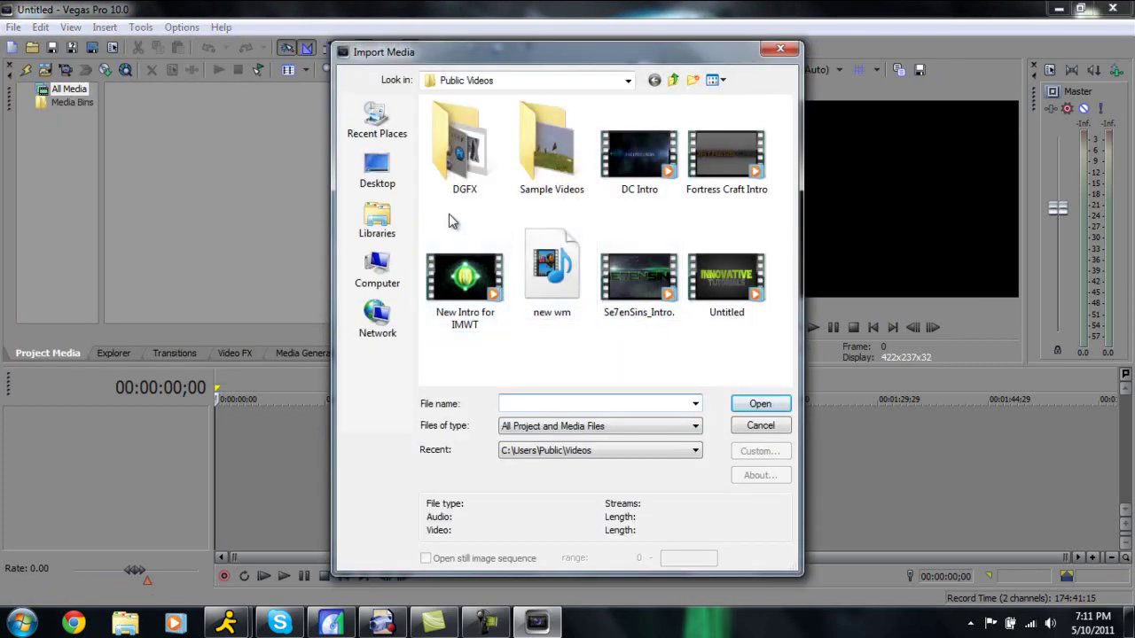
click(378, 220)
double_click(654, 183)
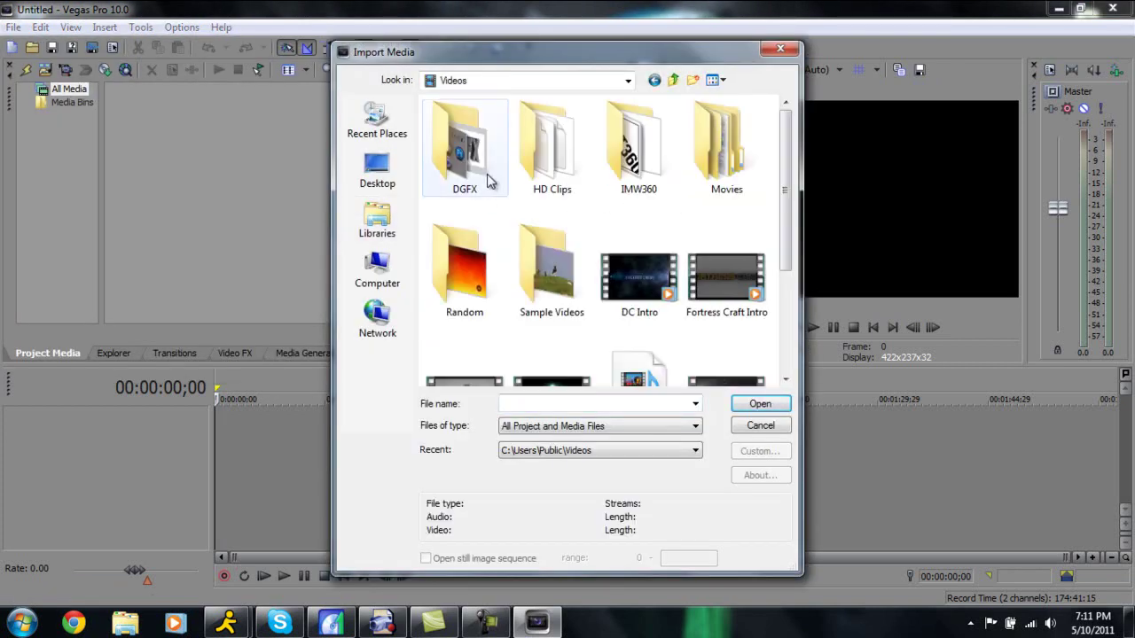
double_click(547, 153)
scroll(789, 213, down, 2)
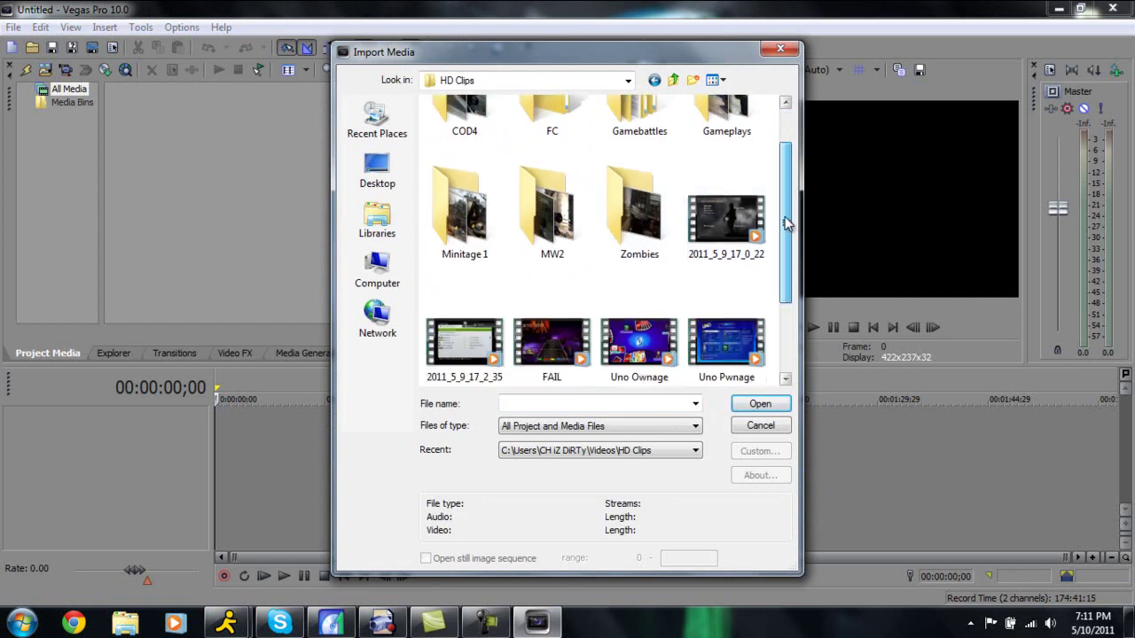
click(557, 303)
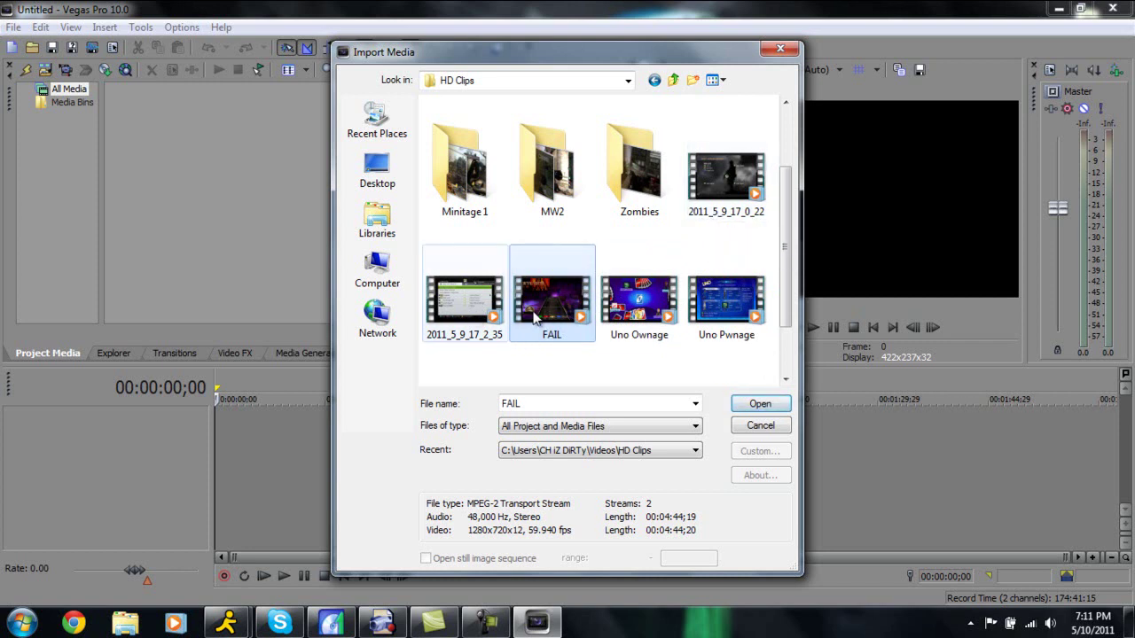
key(Left)
click(733, 198)
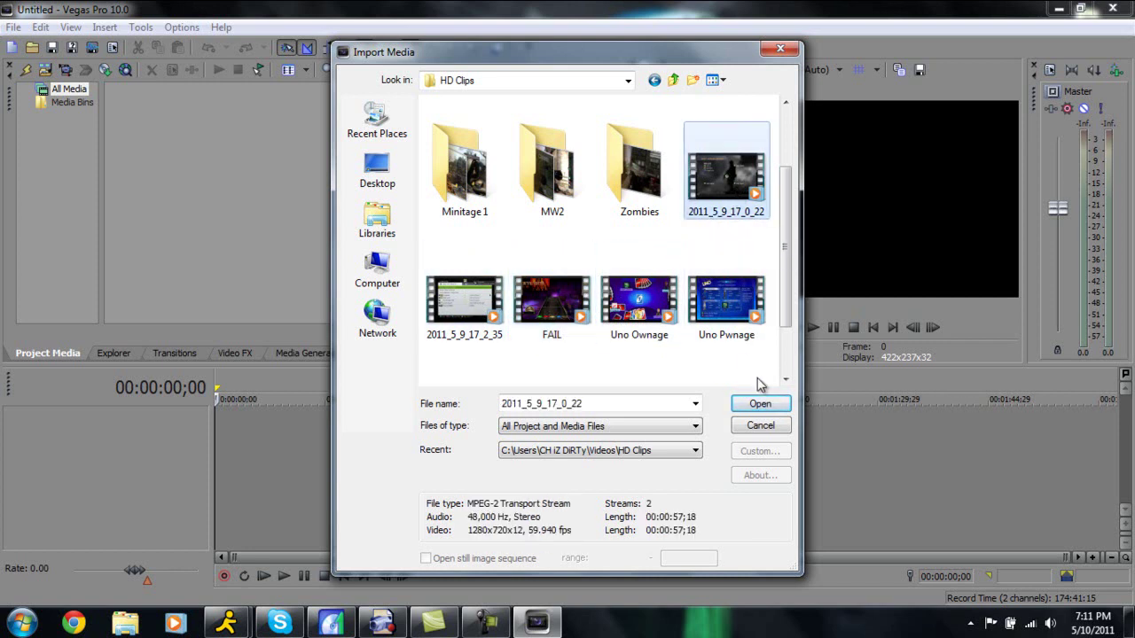
click(759, 403)
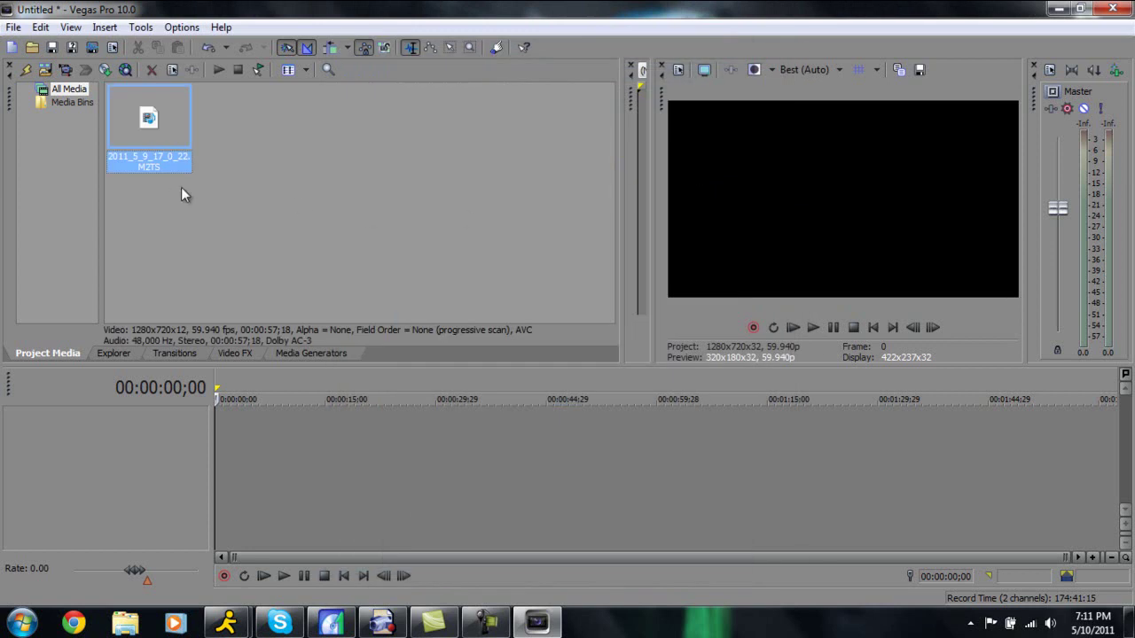
Step: Drag the clip to the start of the timeline and open Project Video Properties
drag(264, 384, 236, 424)
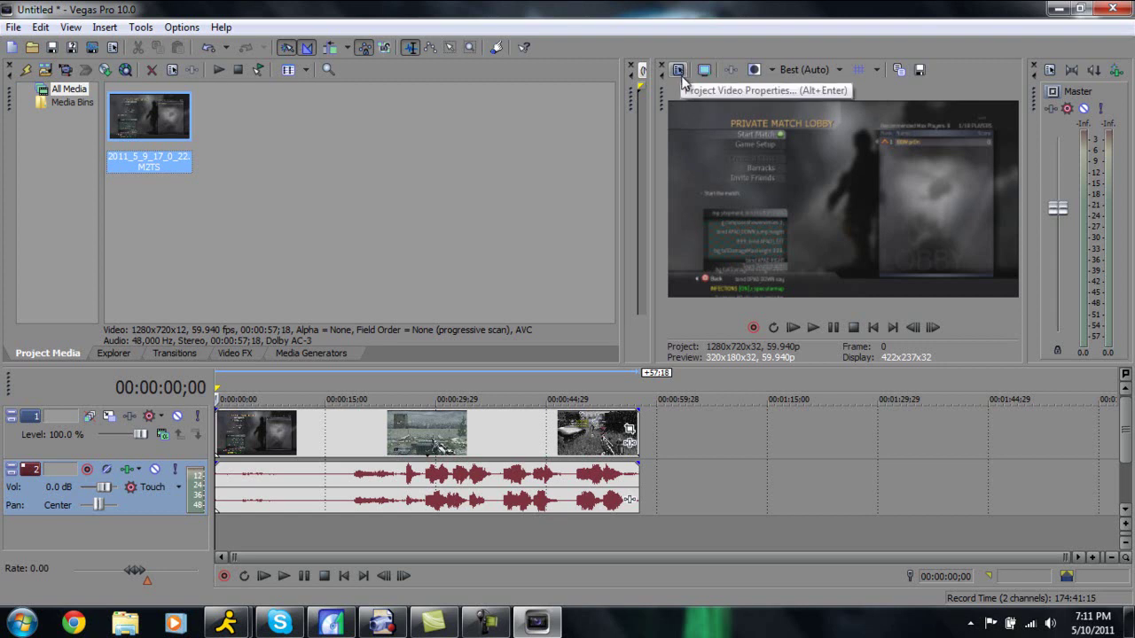
click(679, 71)
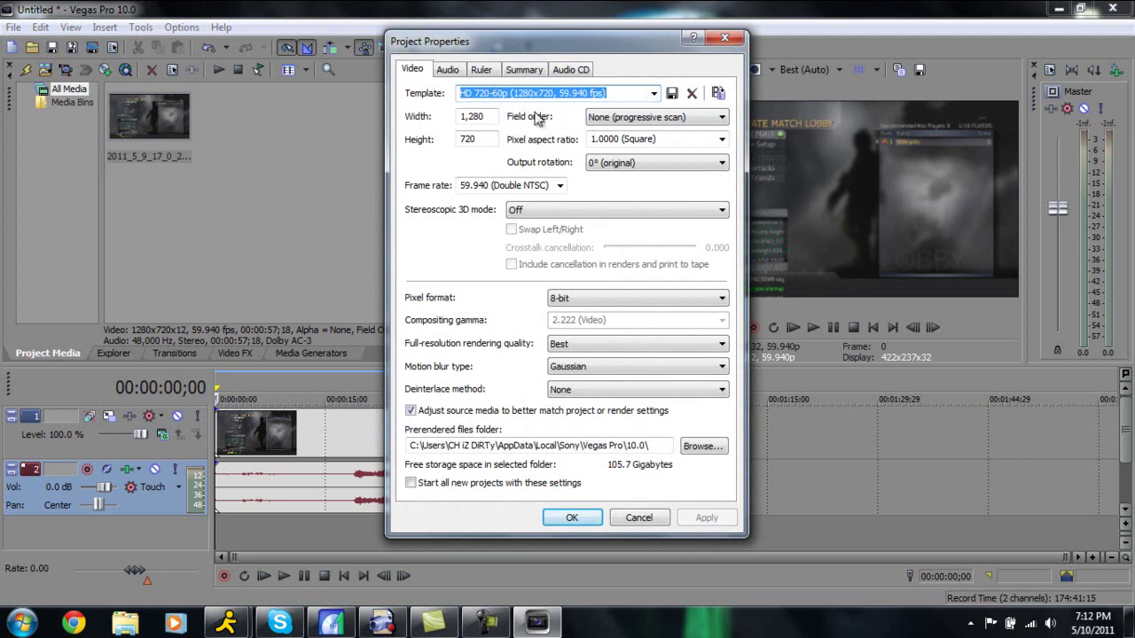
drag(483, 117, 459, 144)
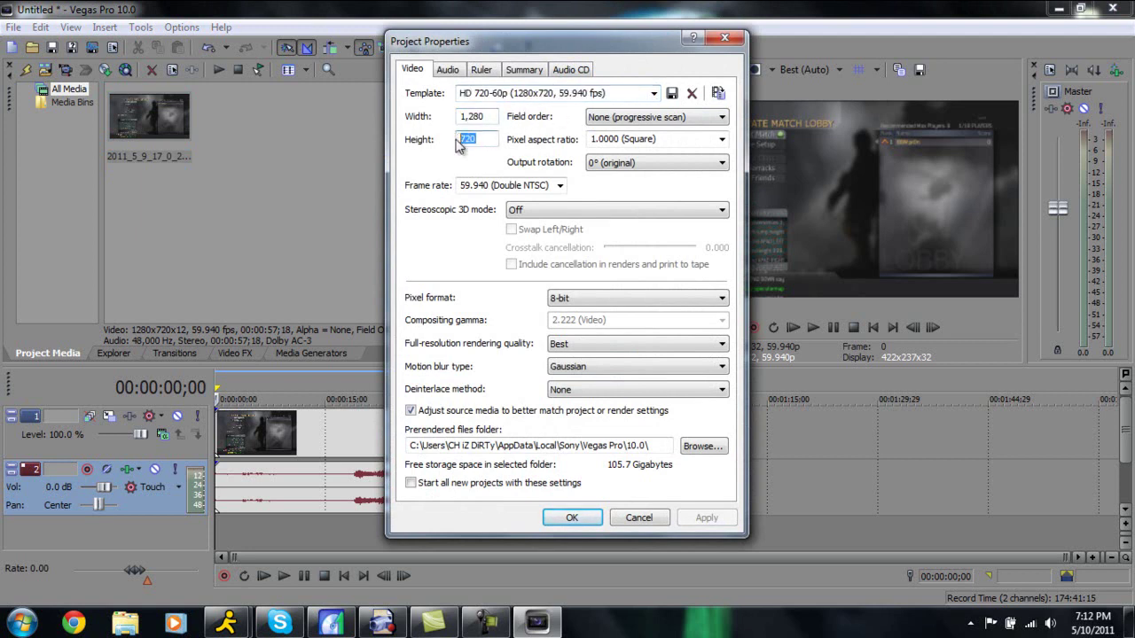
click(609, 127)
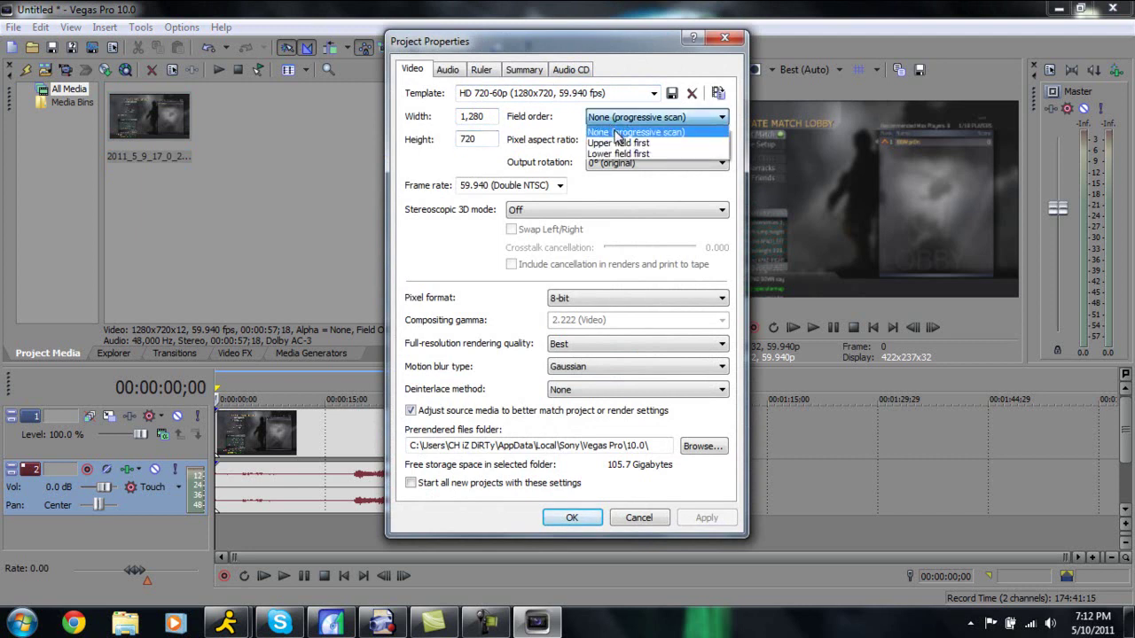
click(618, 132)
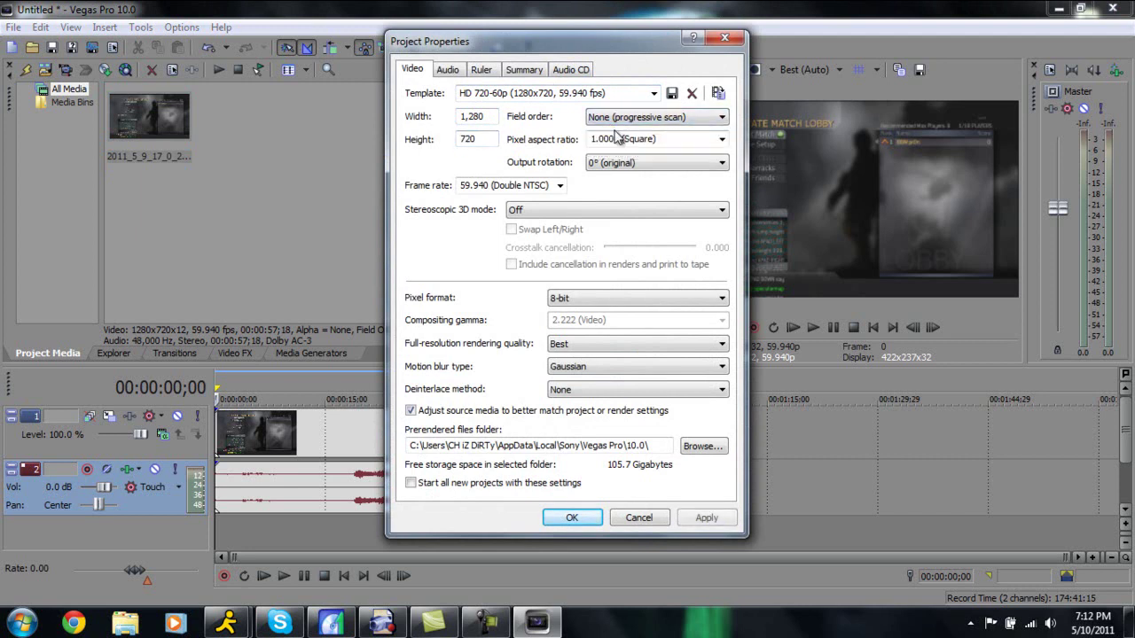
click(721, 140)
click(642, 156)
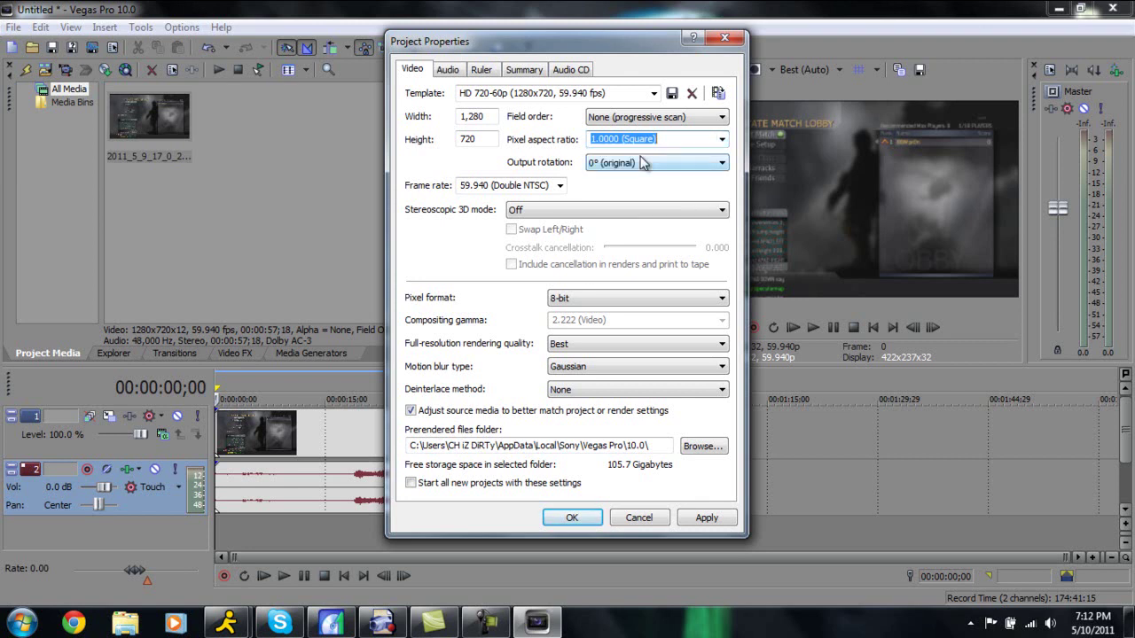
click(559, 186)
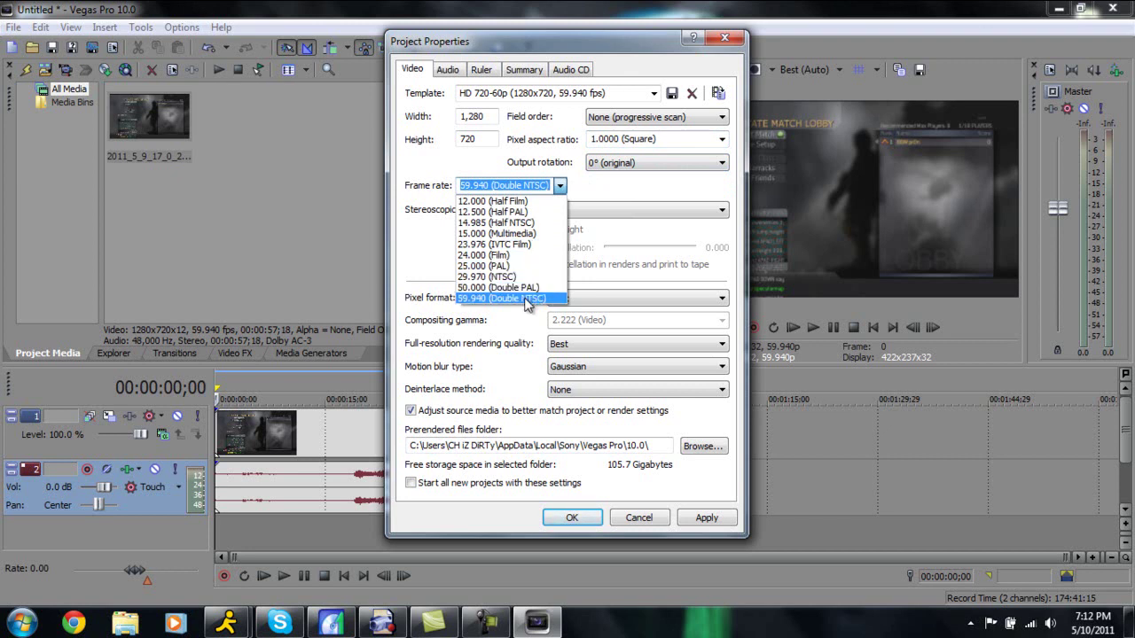
click(526, 298)
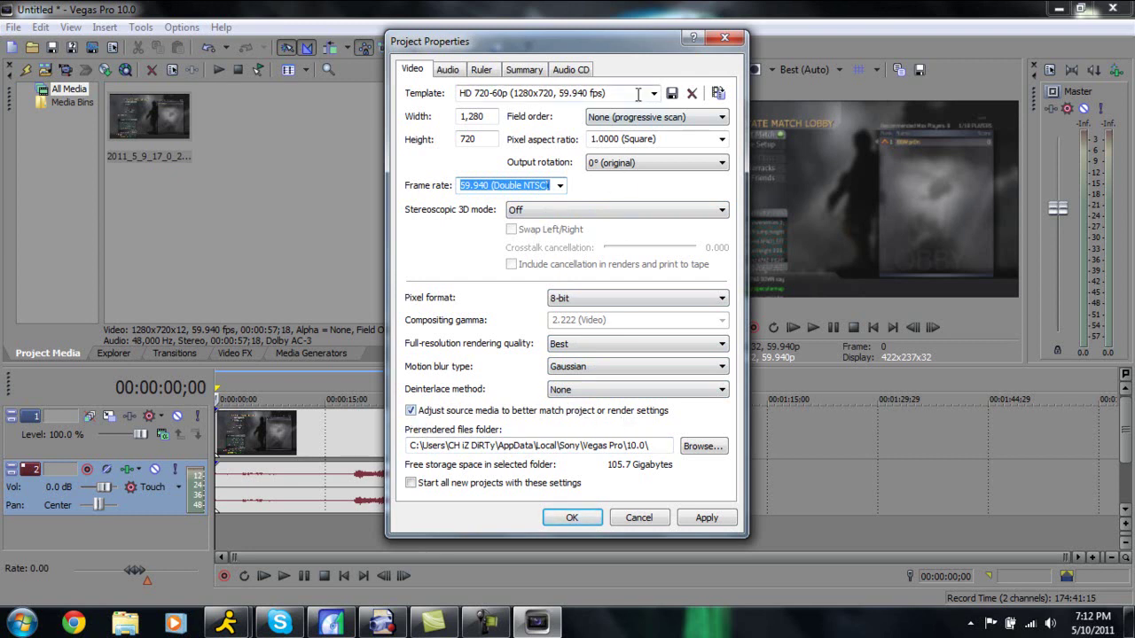
Step: Rename the project template to YouTube HD 720p and cancel the duplicate-template save prompt
drag(621, 94, 452, 95)
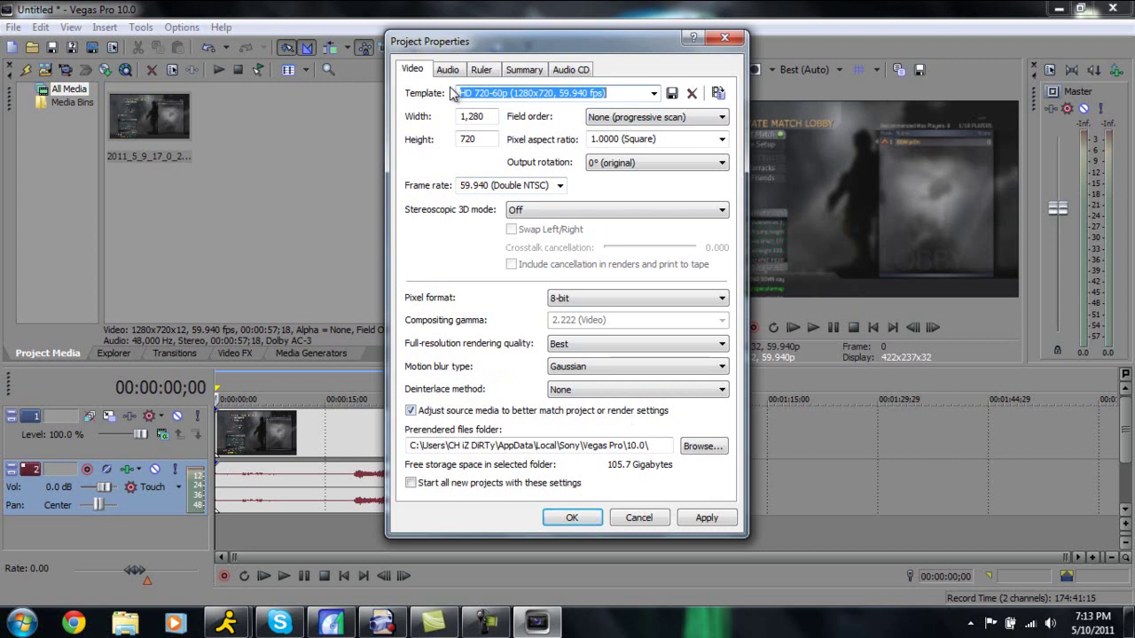
click(612, 93)
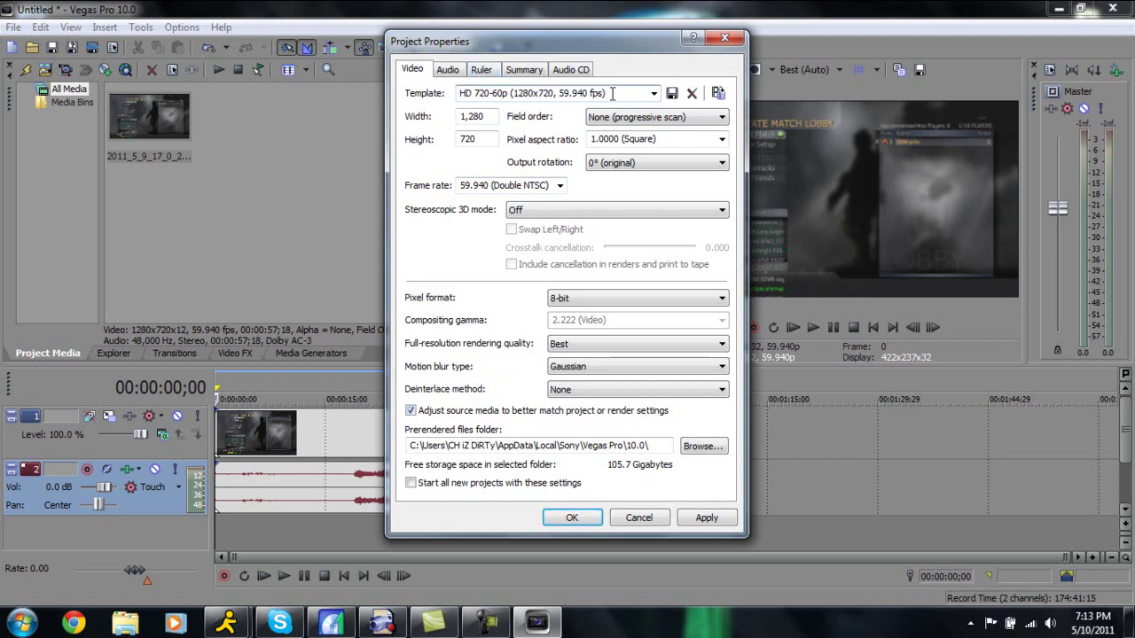
drag(617, 95, 422, 92)
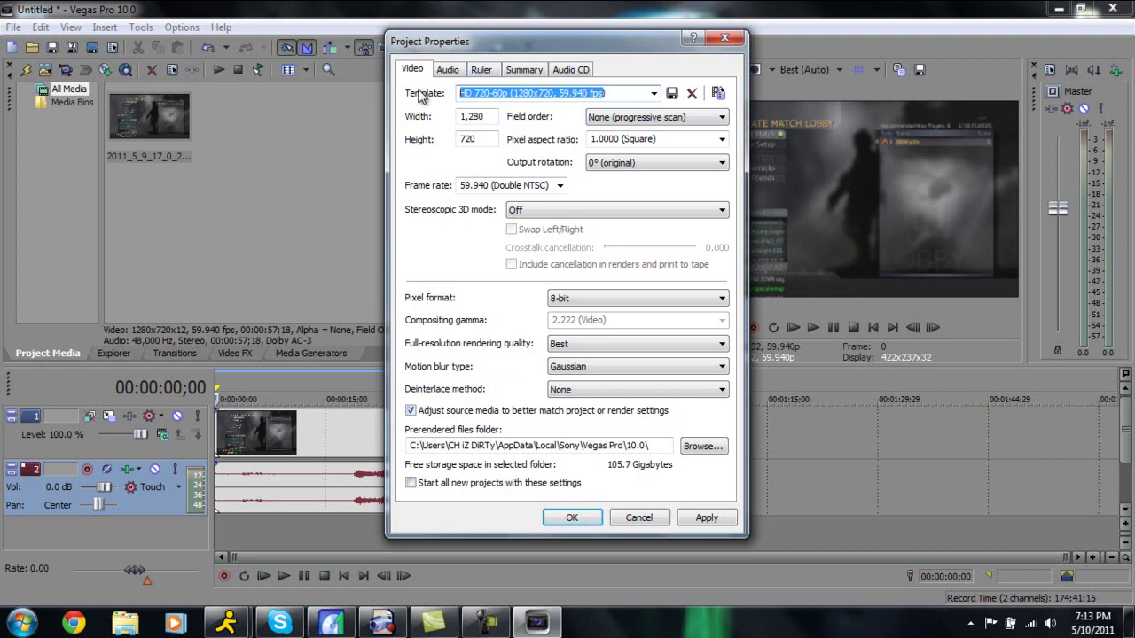
text())
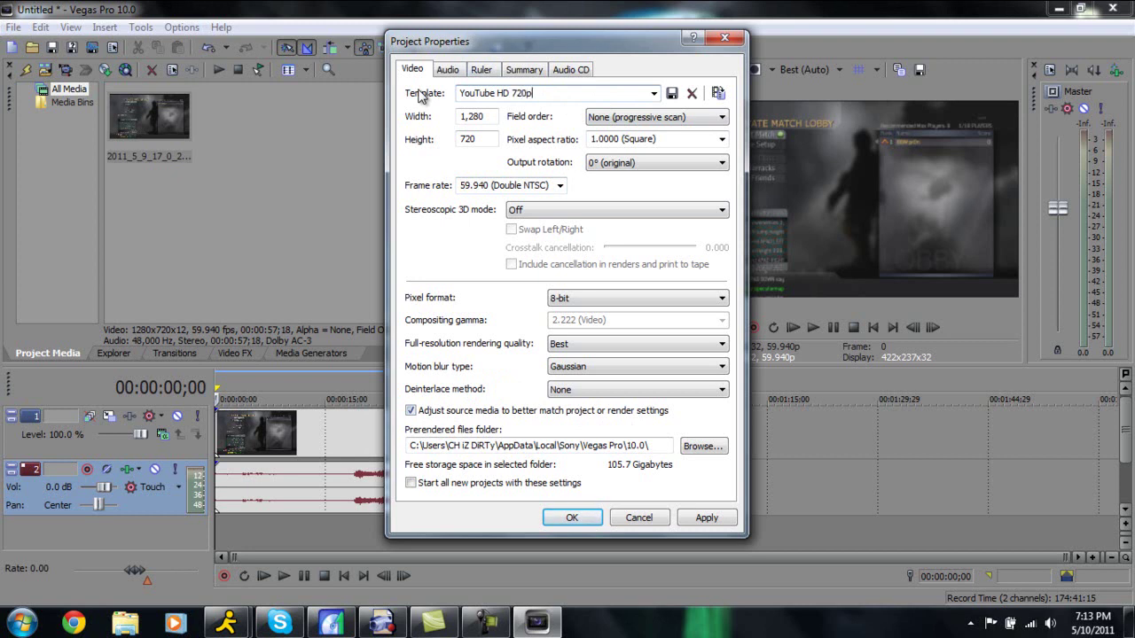
click(672, 94)
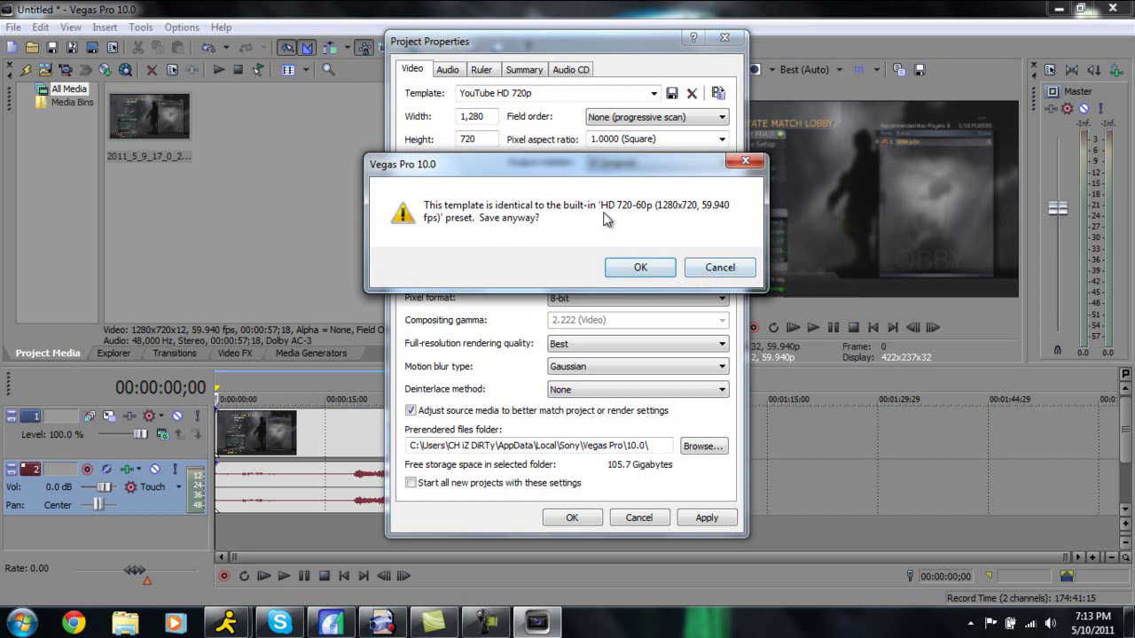
click(716, 265)
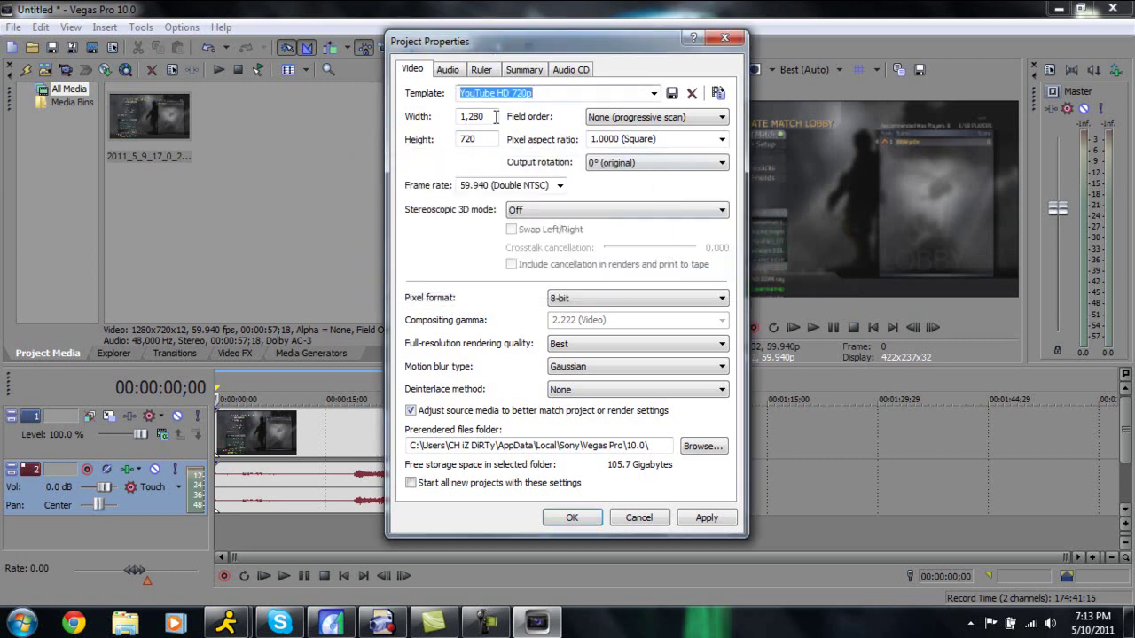
Step: Leave the template list unchanged and accept the 1280x720, 59.940p project settings
click(653, 93)
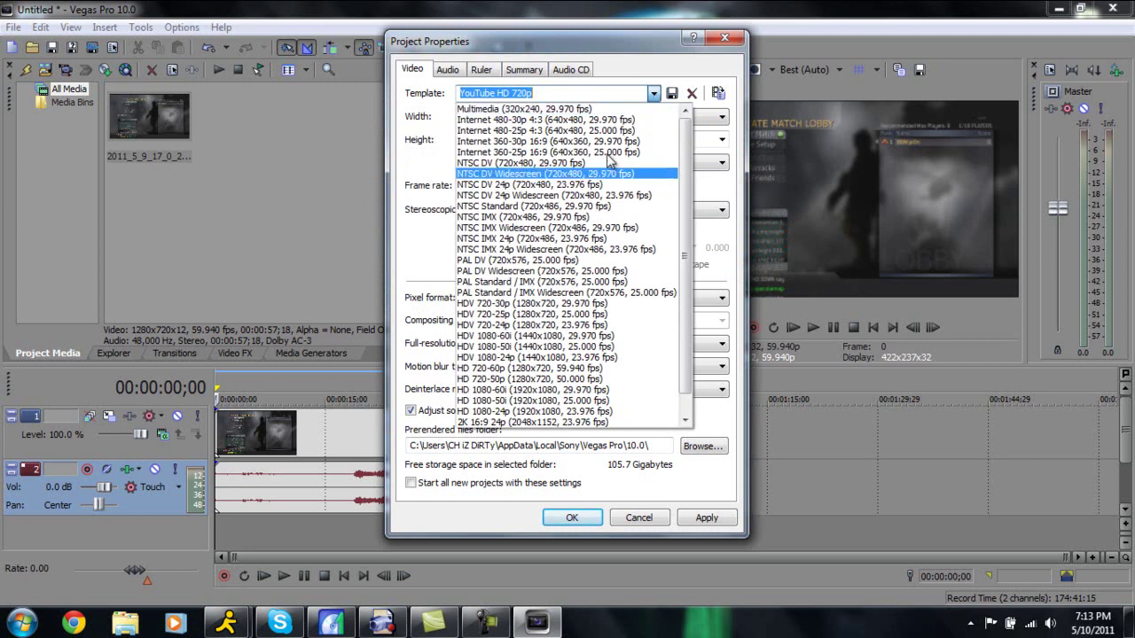
click(741, 120)
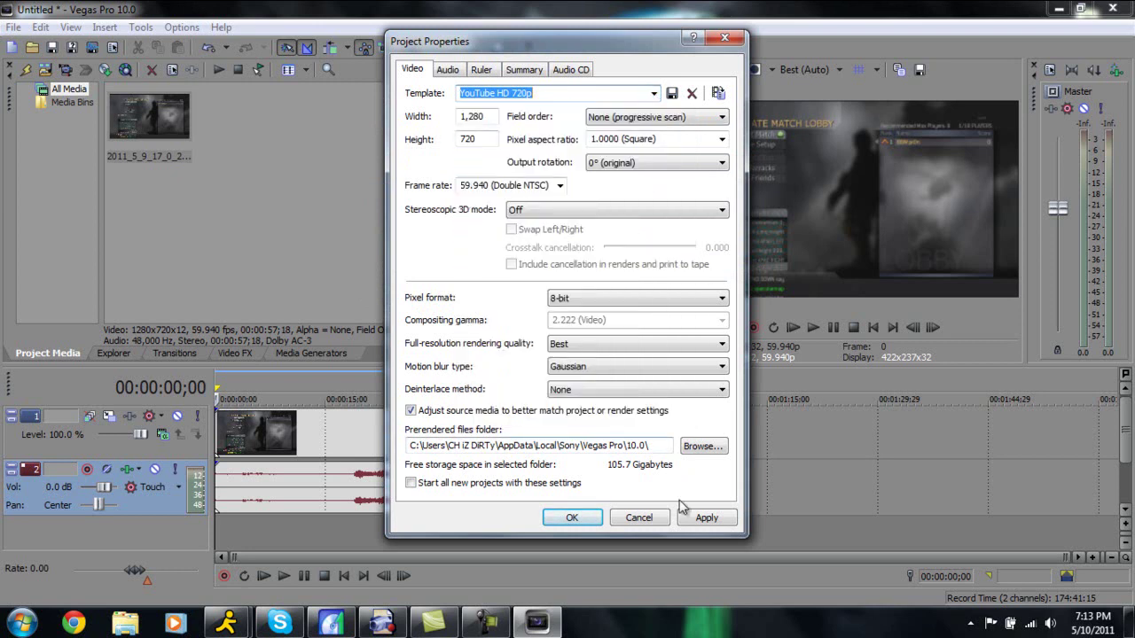
click(571, 517)
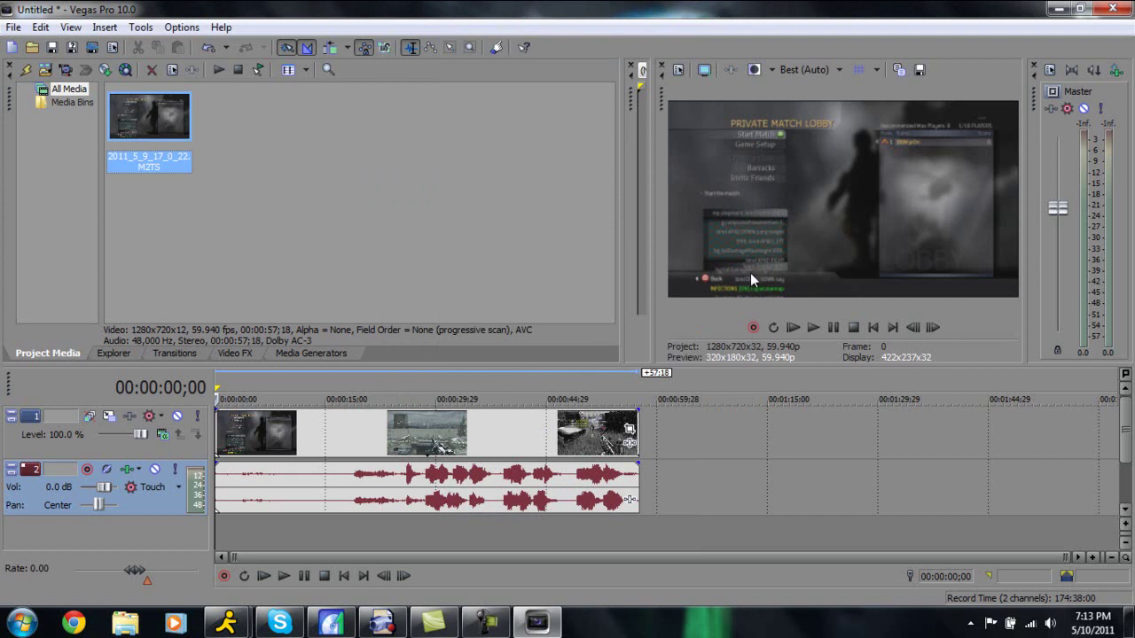
Step: In the video event's properties, turn off Maintain aspect ratio, reduce interlace flicker and disable resample
right_click(519, 438)
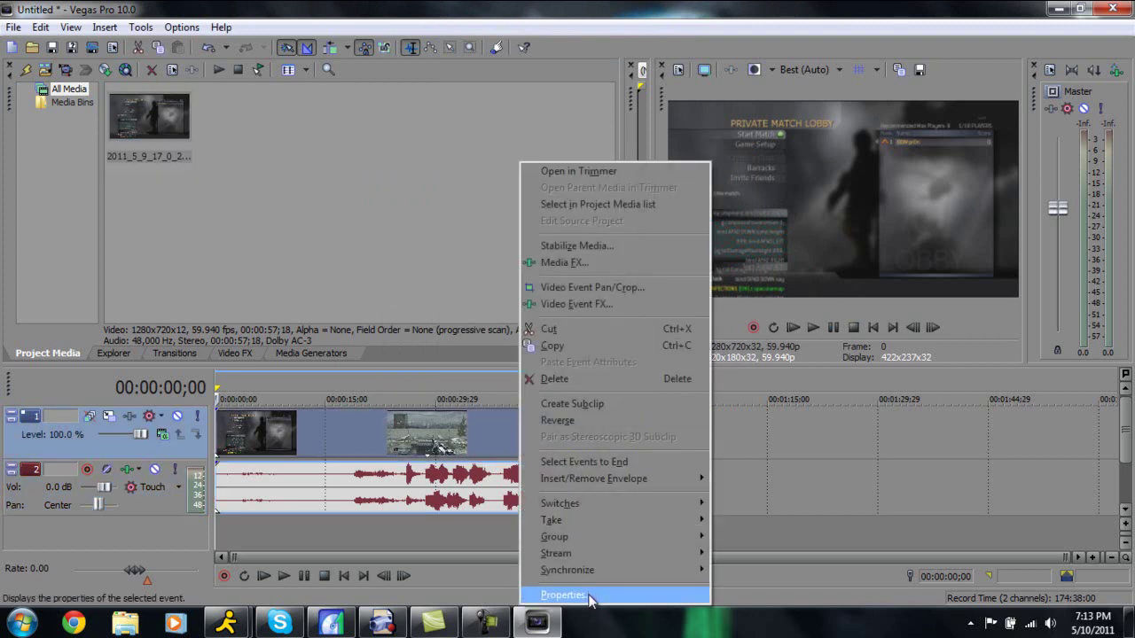
click(590, 598)
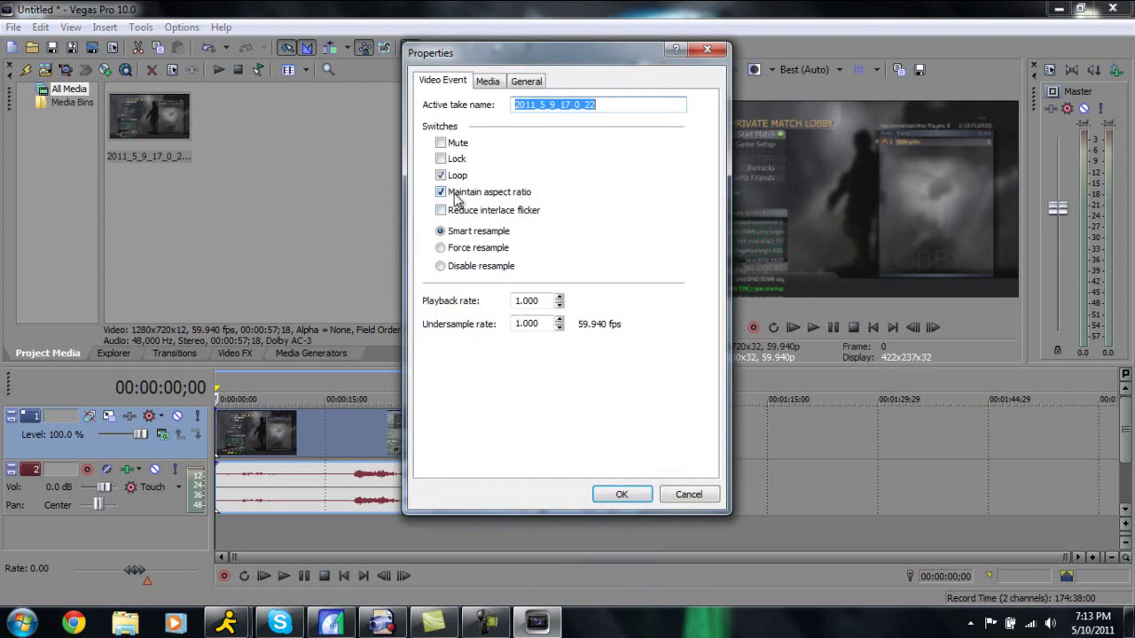
click(456, 198)
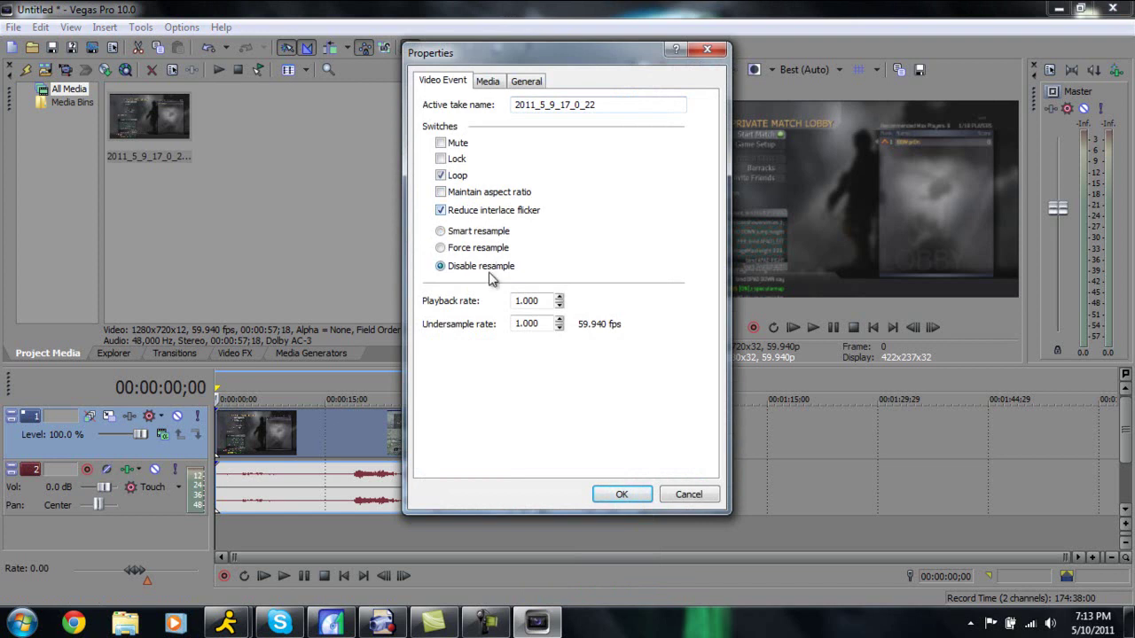
click(642, 494)
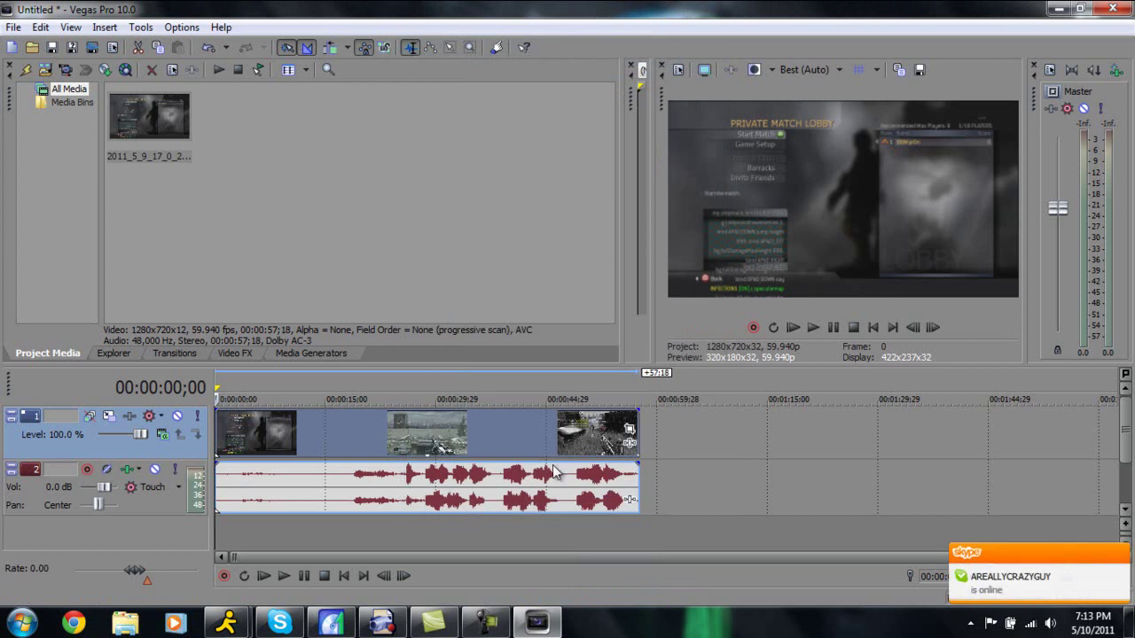
right_click(519, 429)
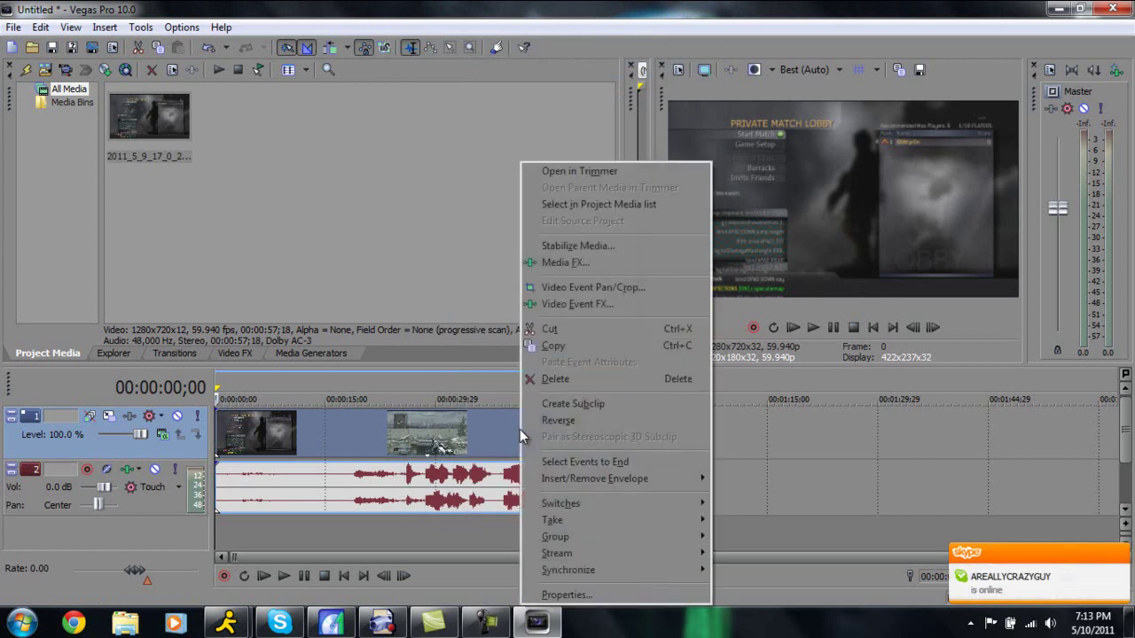
click(578, 598)
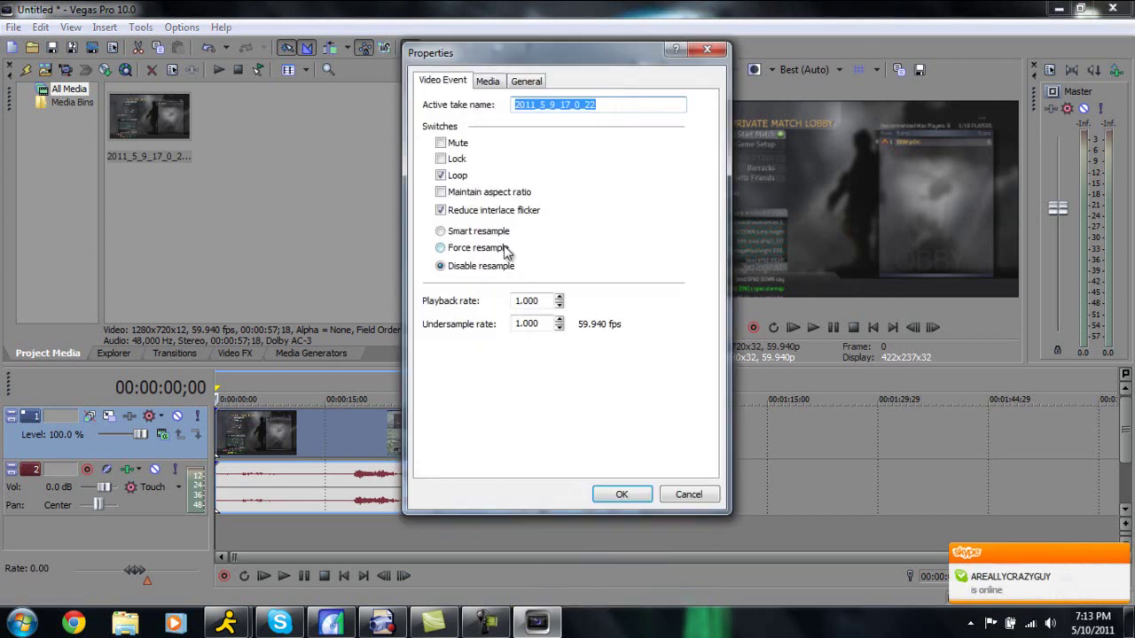
click(635, 496)
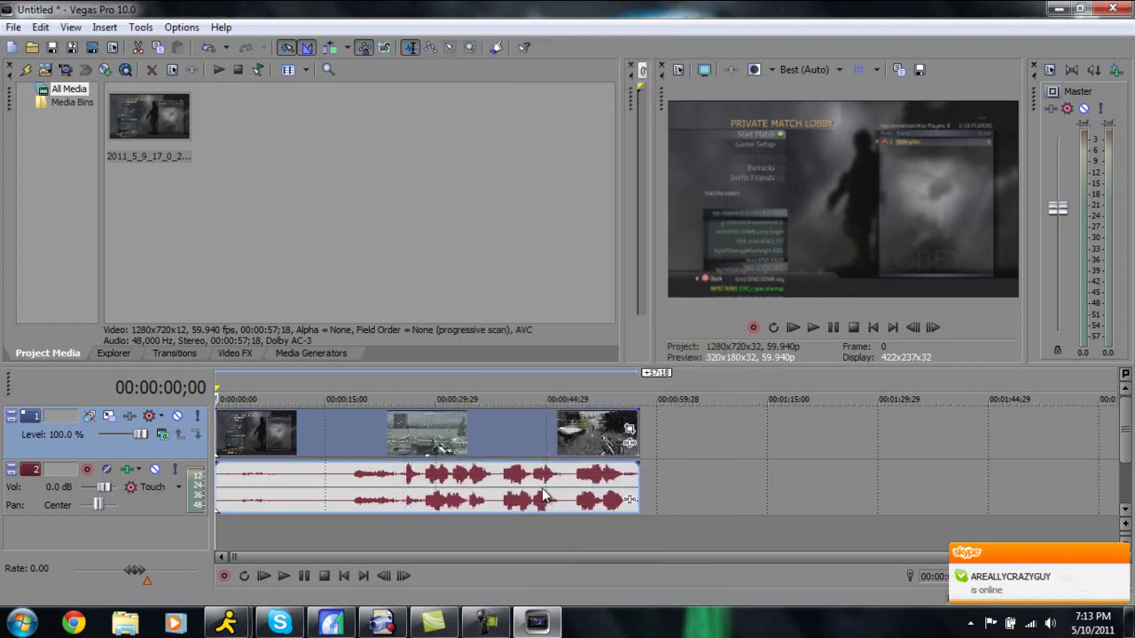
Step: Check the audio event's properties, then move the playhead to 00:00:47;16
right_click(546, 483)
click(578, 479)
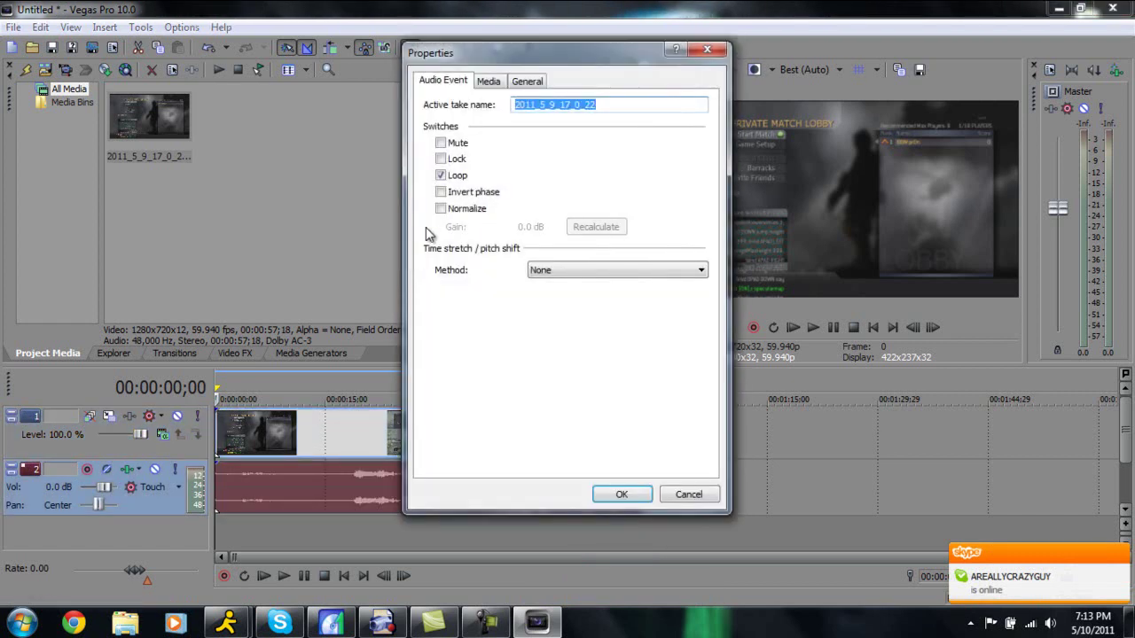
click(706, 50)
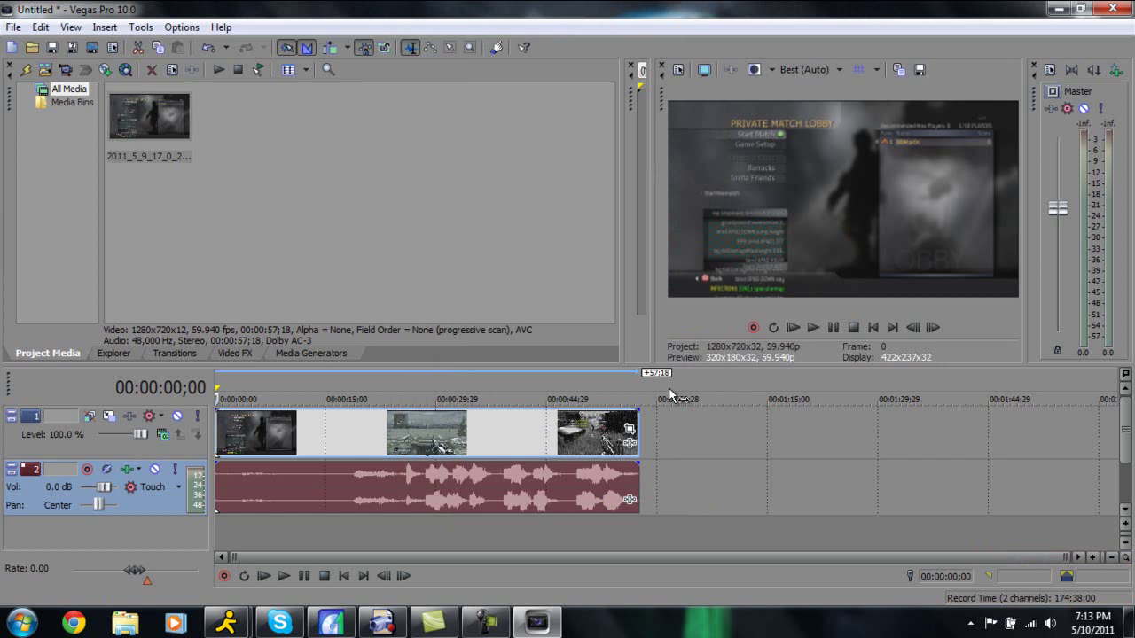
click(568, 437)
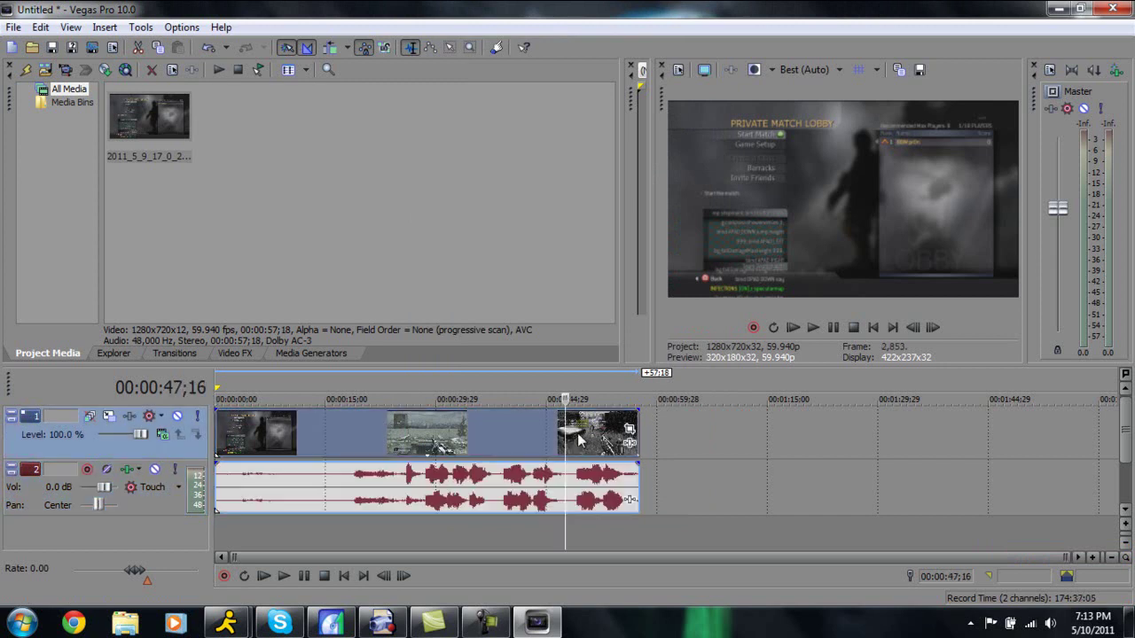
Step: Try the HD Clips pan/crop preset on the clip, then reset it to (Default)
click(628, 433)
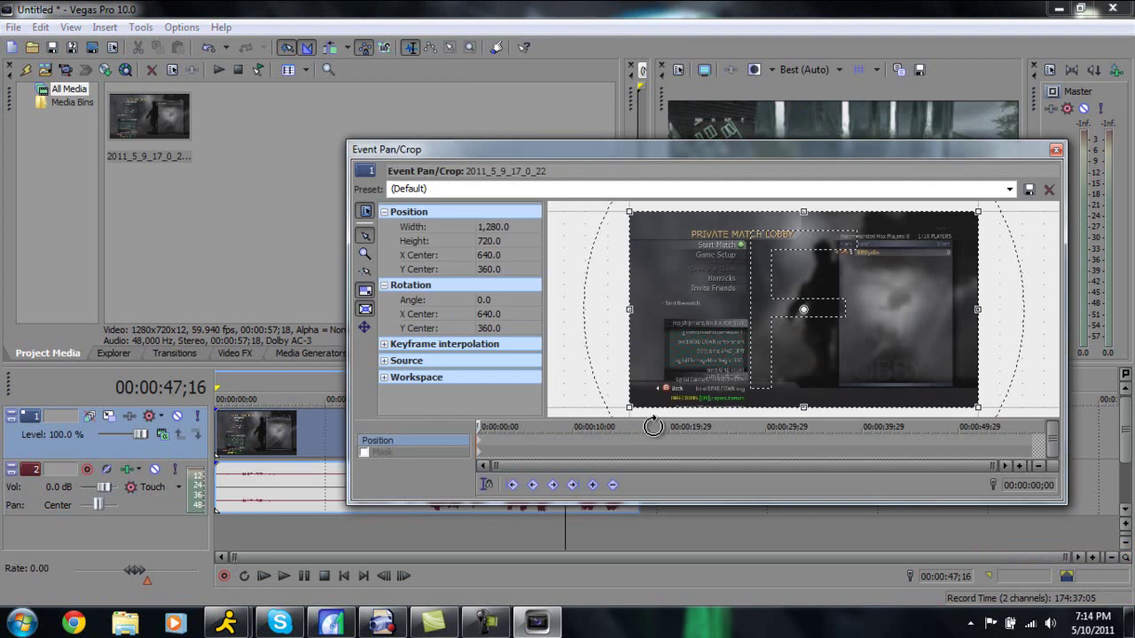
click(1009, 188)
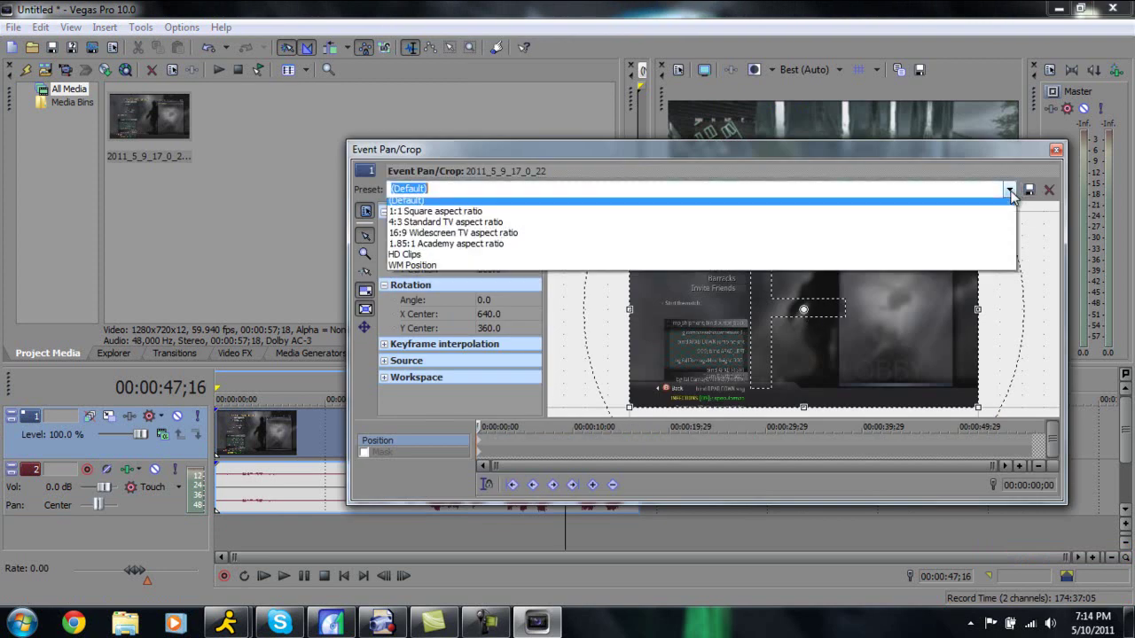
click(620, 258)
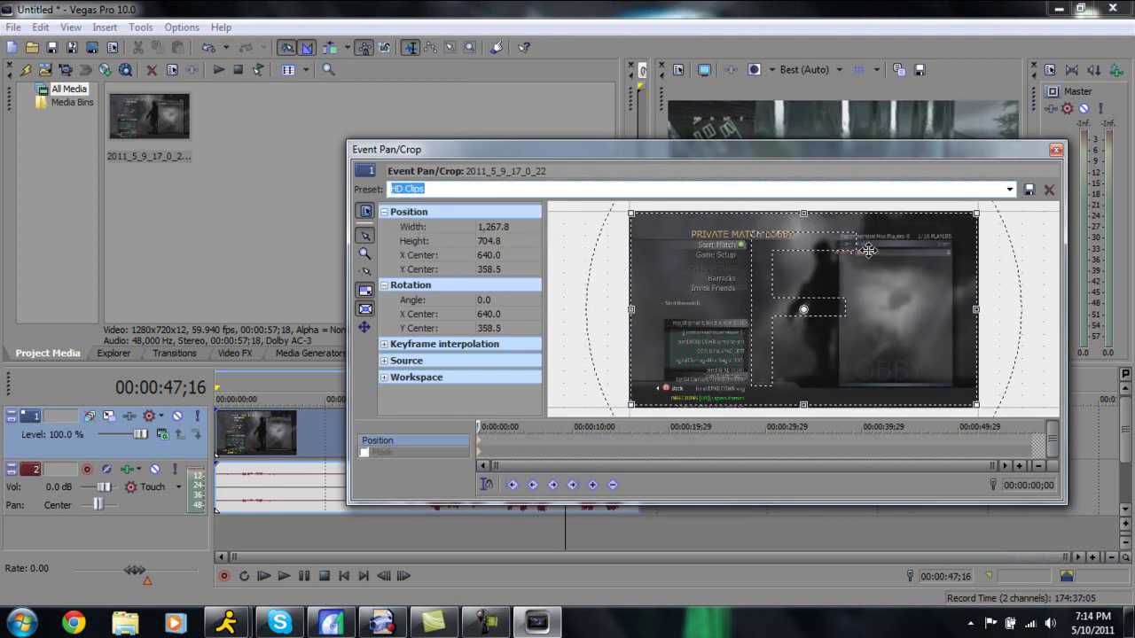
click(1055, 148)
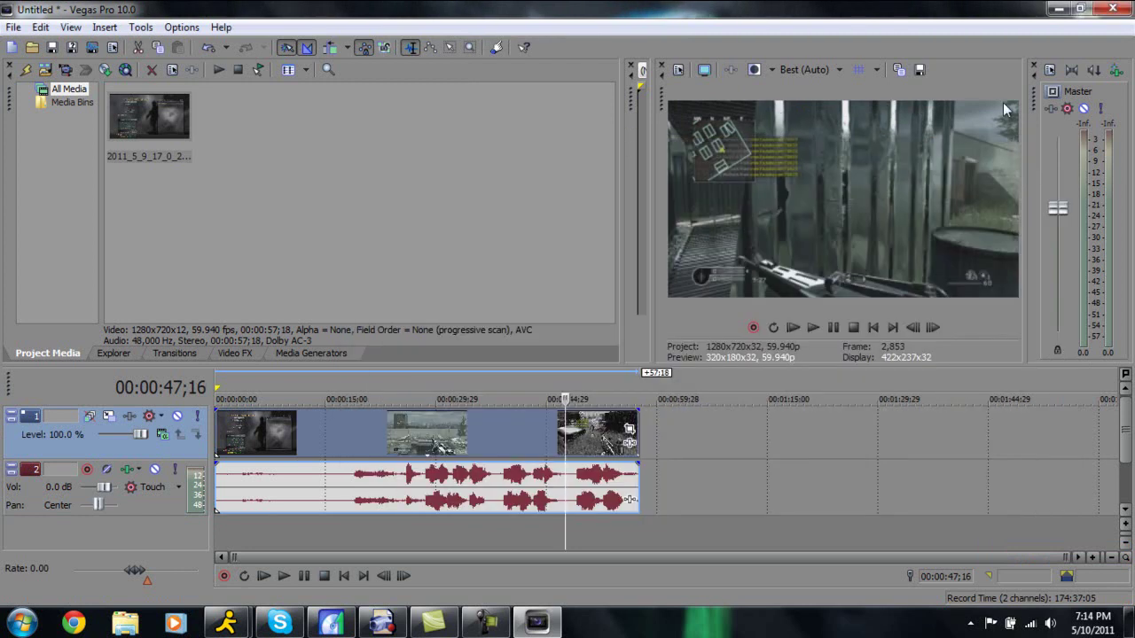
click(629, 429)
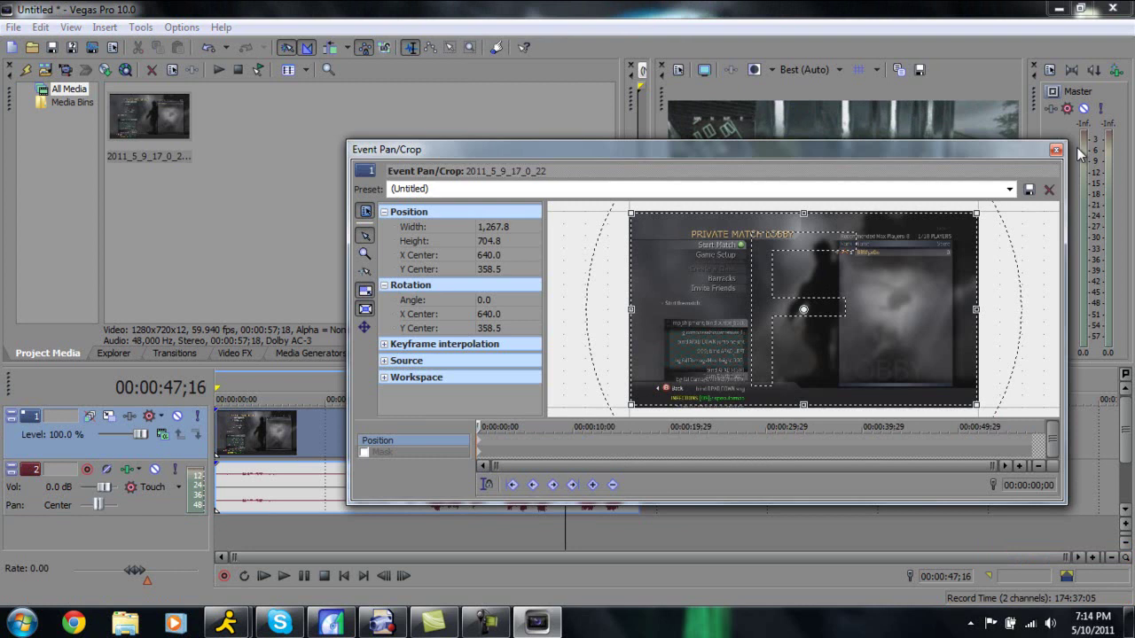
click(1009, 188)
click(597, 201)
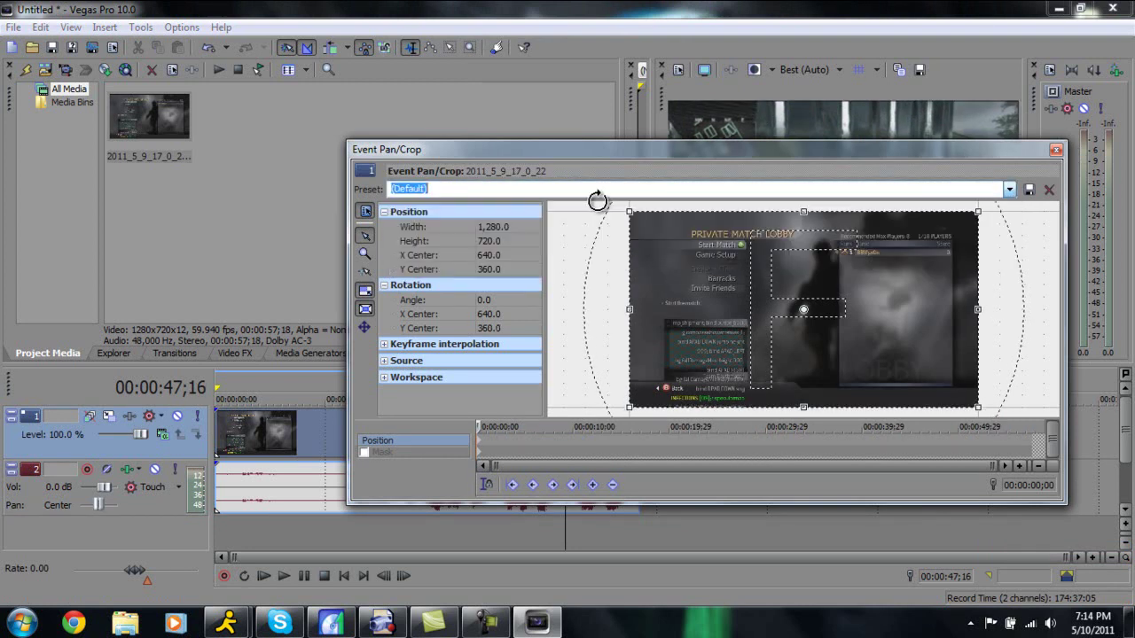
click(1055, 150)
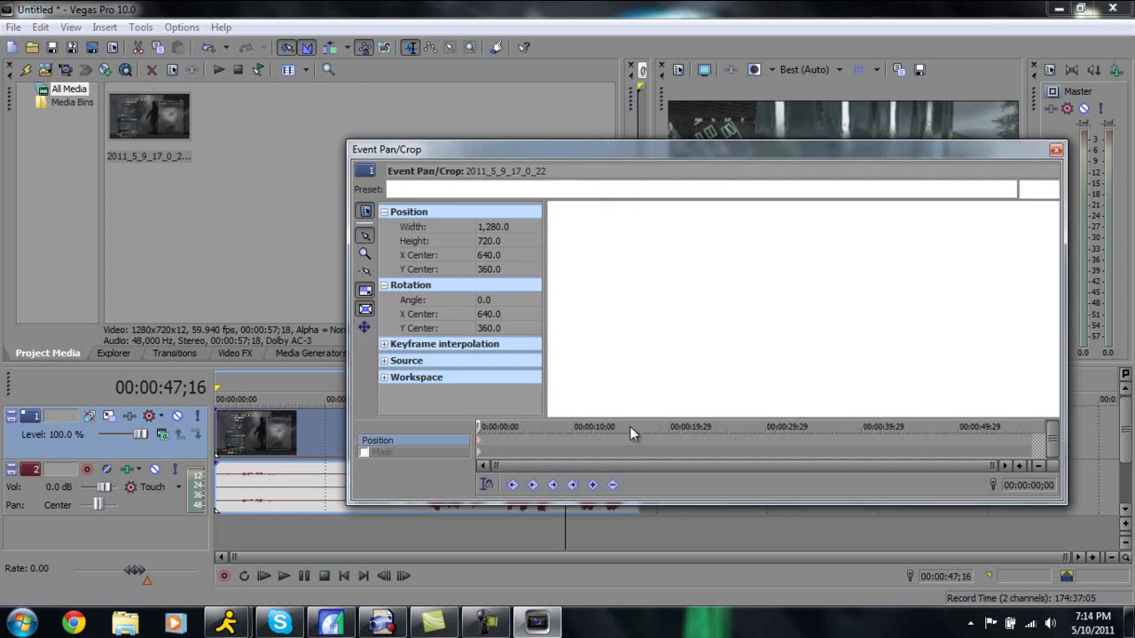
Step: Nudge the pan/crop frame edges, then apply the HD Clips preset (1,267.8 × 704.8)
click(629, 429)
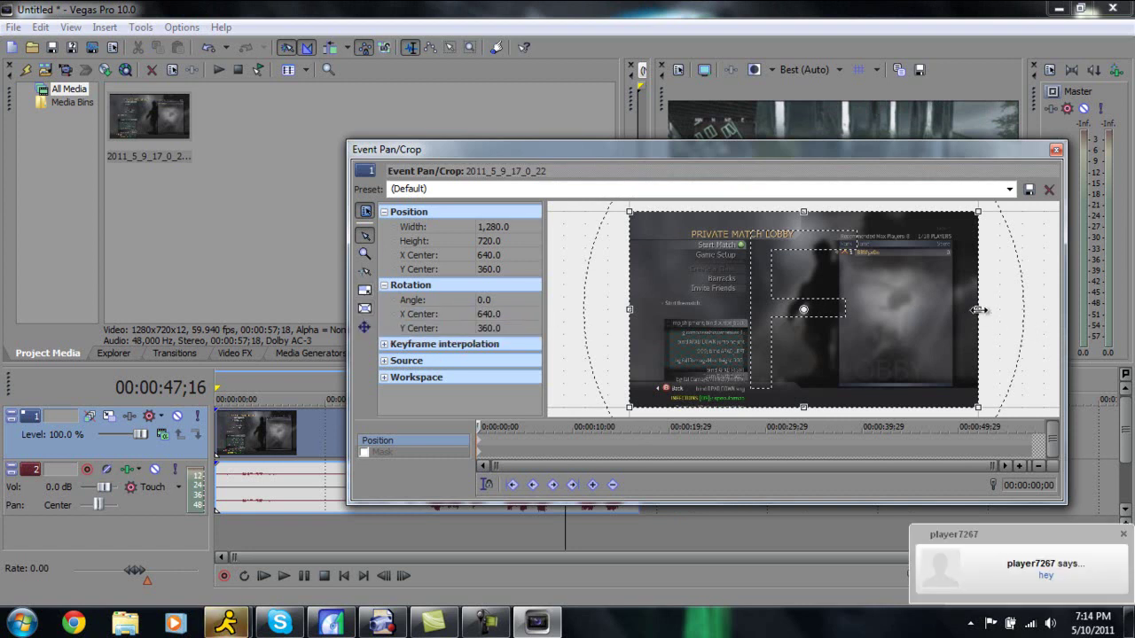
drag(978, 309, 977, 309)
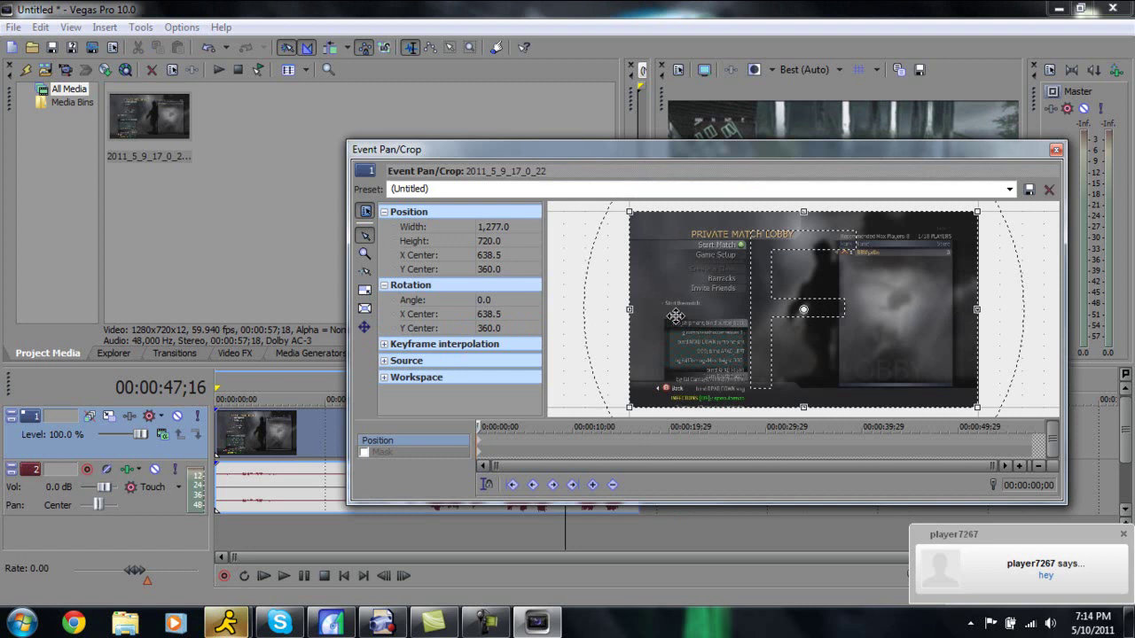
drag(629, 309, 632, 311)
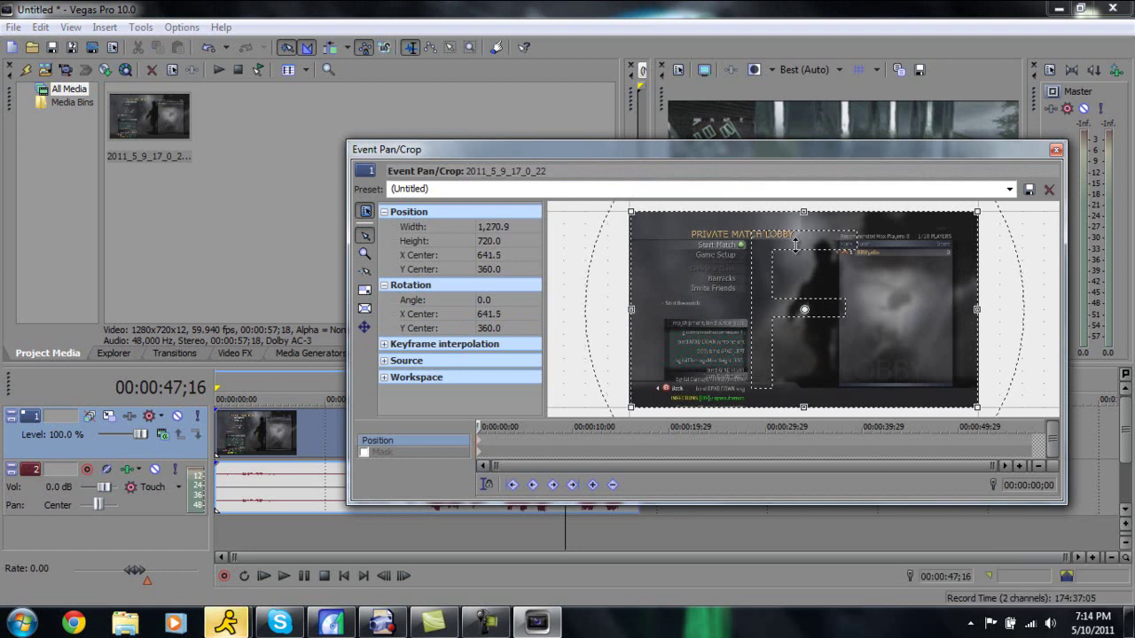
drag(804, 213, 803, 214)
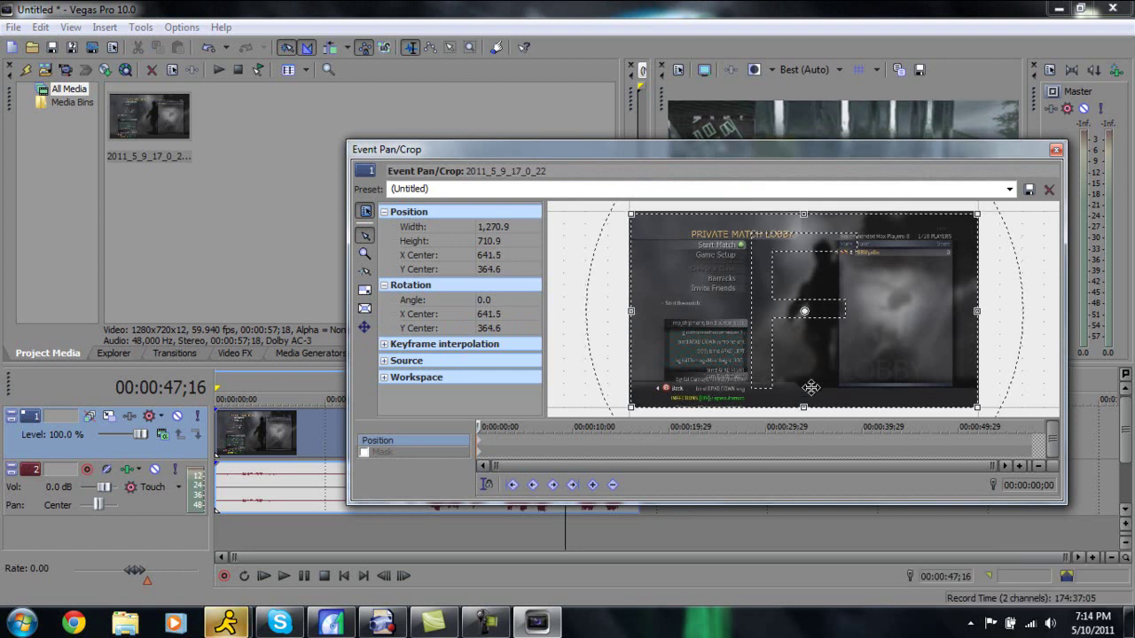
drag(803, 408, 804, 402)
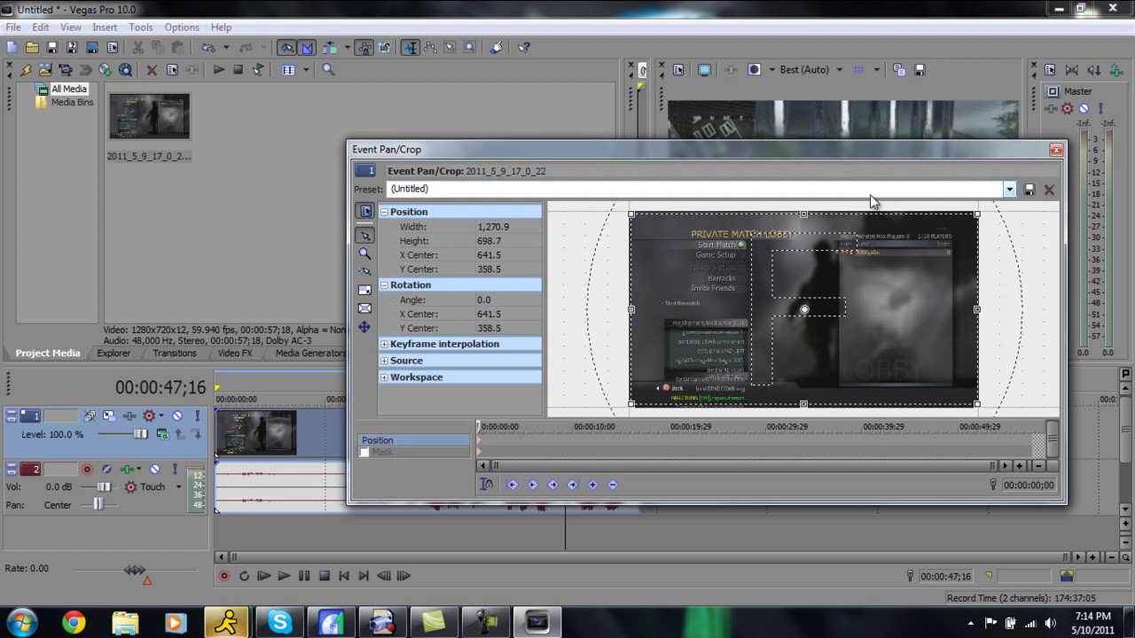
click(387, 190)
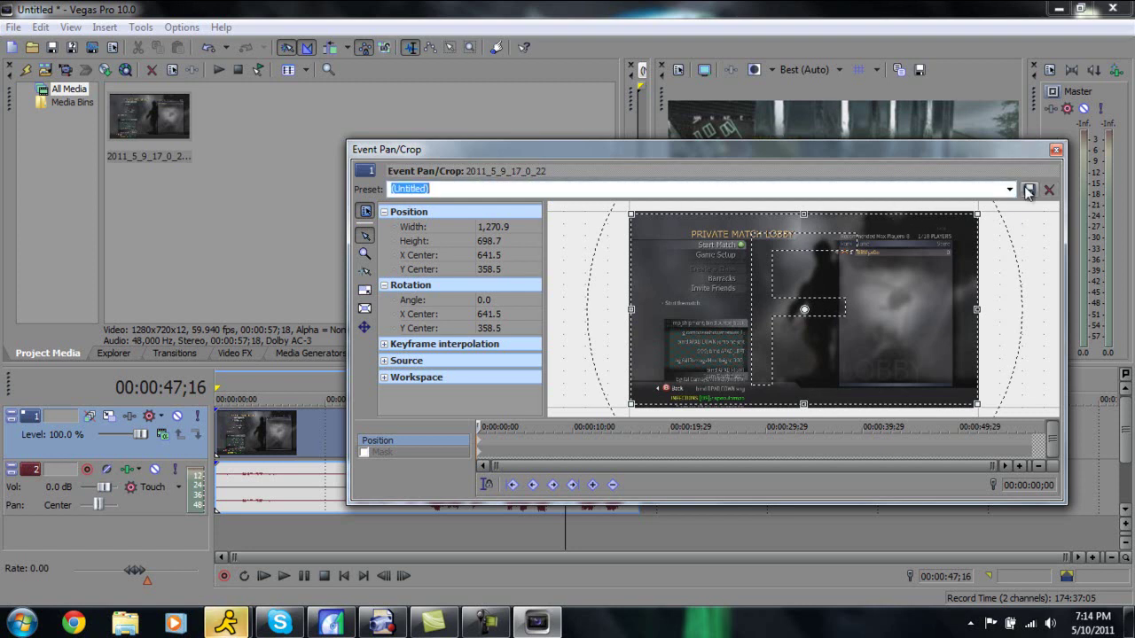
click(1009, 188)
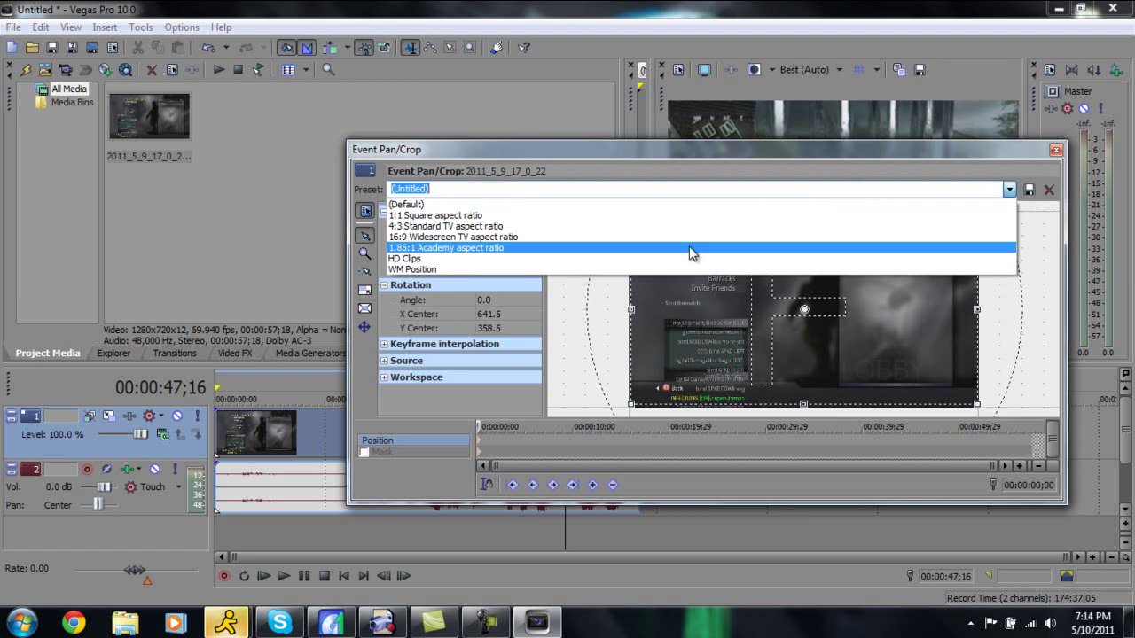
click(558, 258)
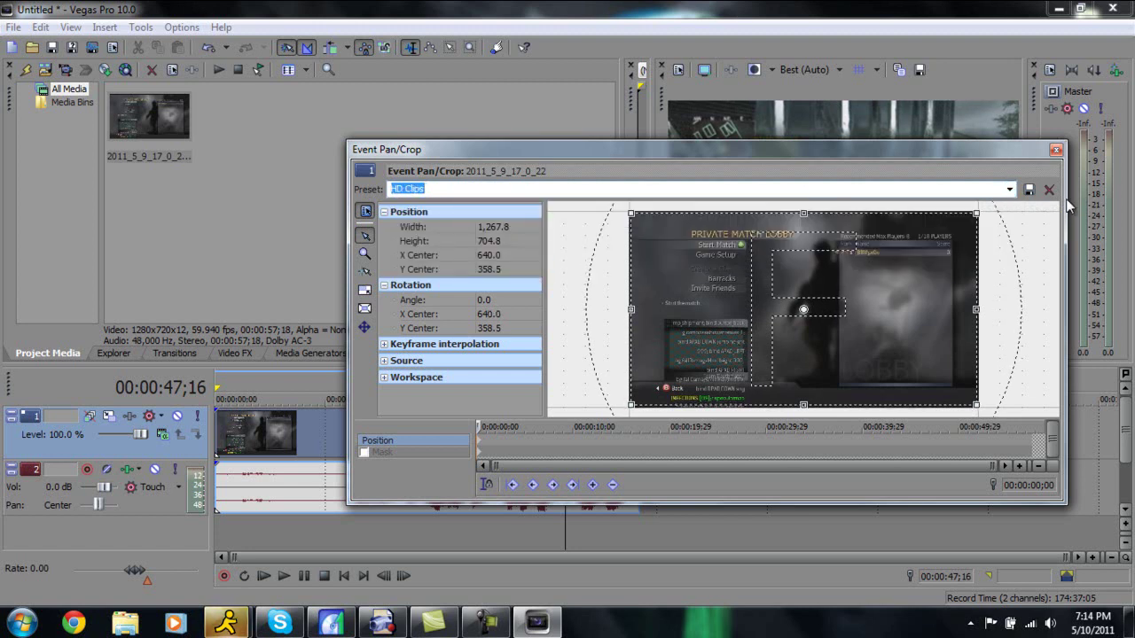
click(1055, 150)
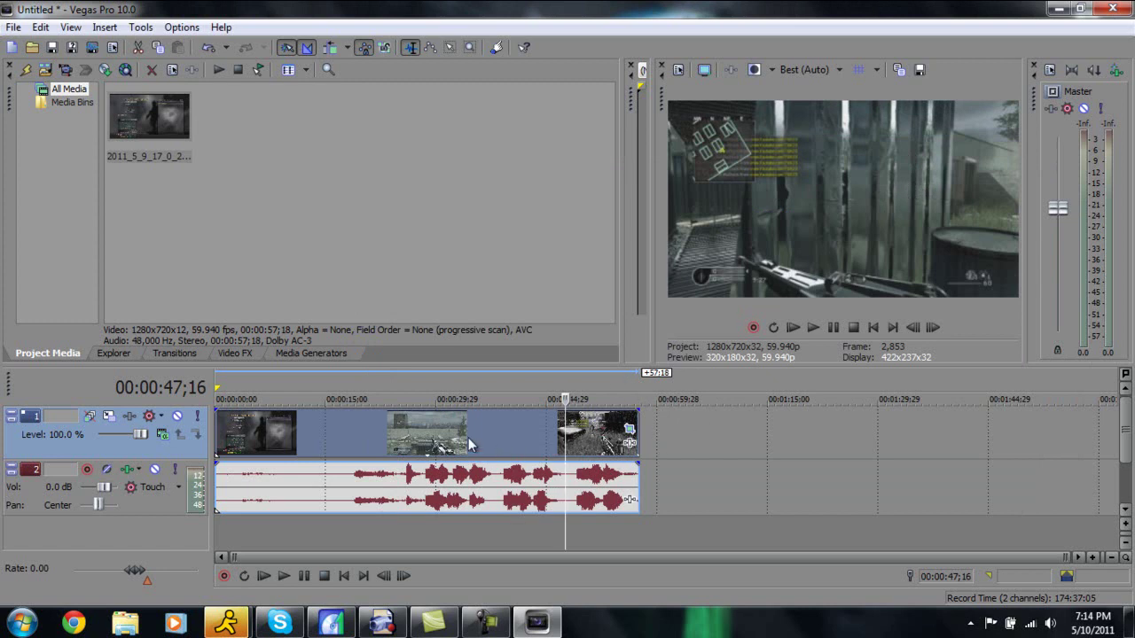
Step: Add the Color Corrector effect with its Reset to None preset to the gameplay clip
click(243, 354)
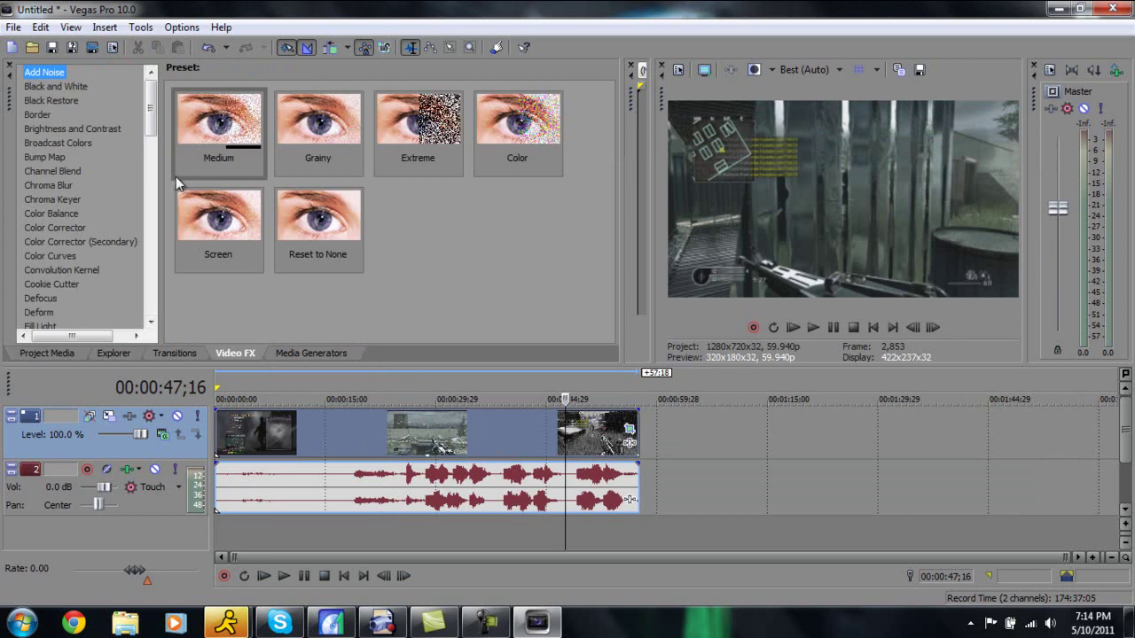
click(71, 225)
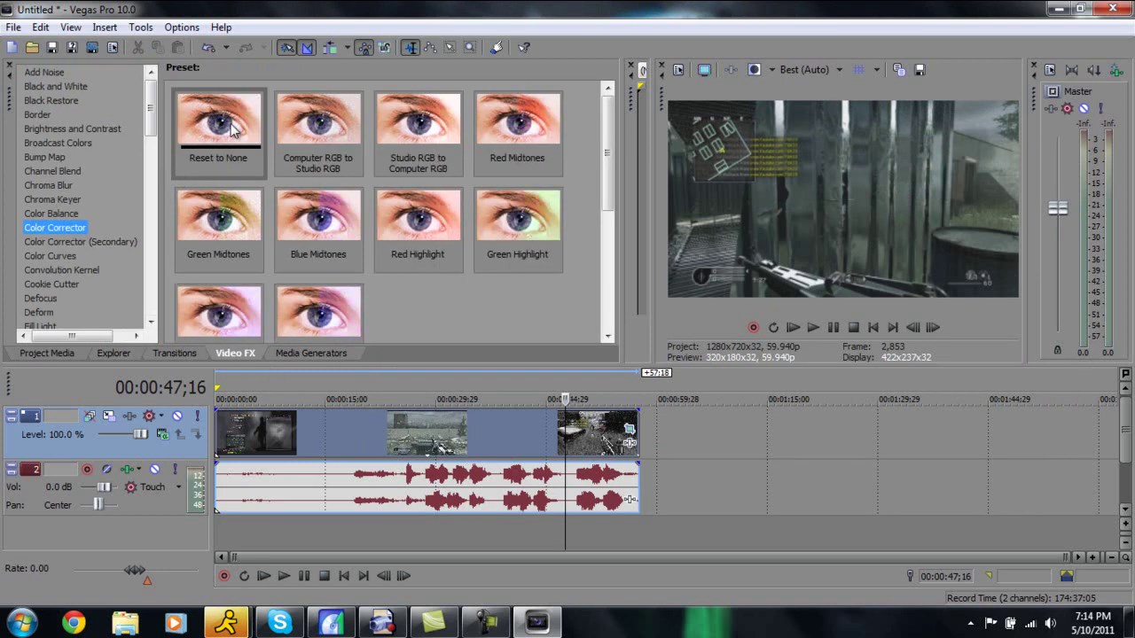
drag(228, 122, 391, 424)
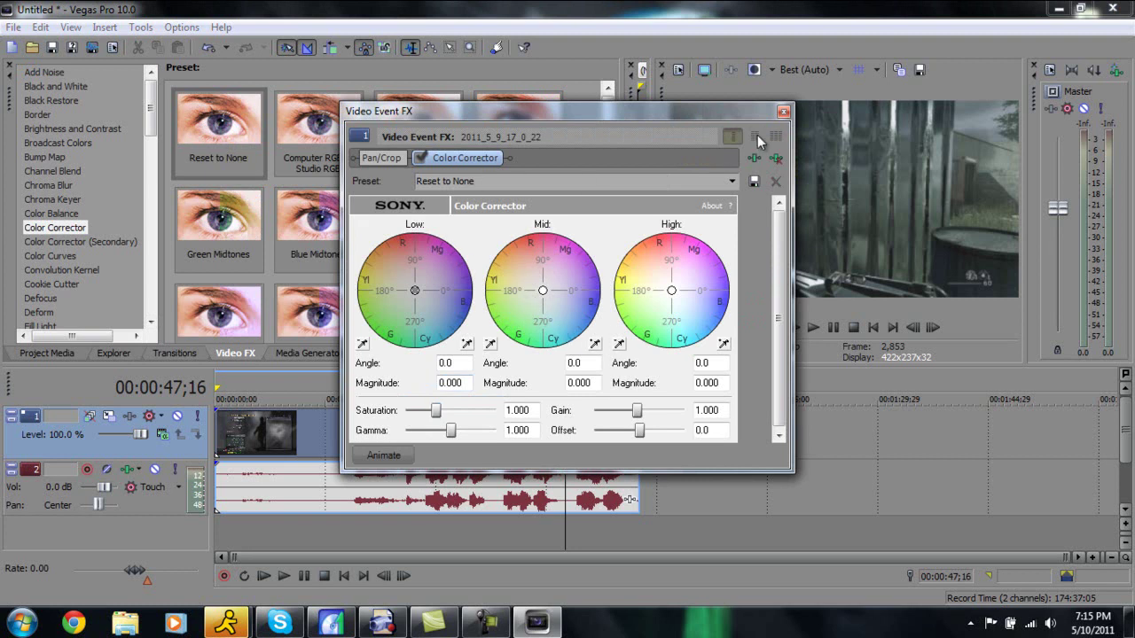
click(784, 112)
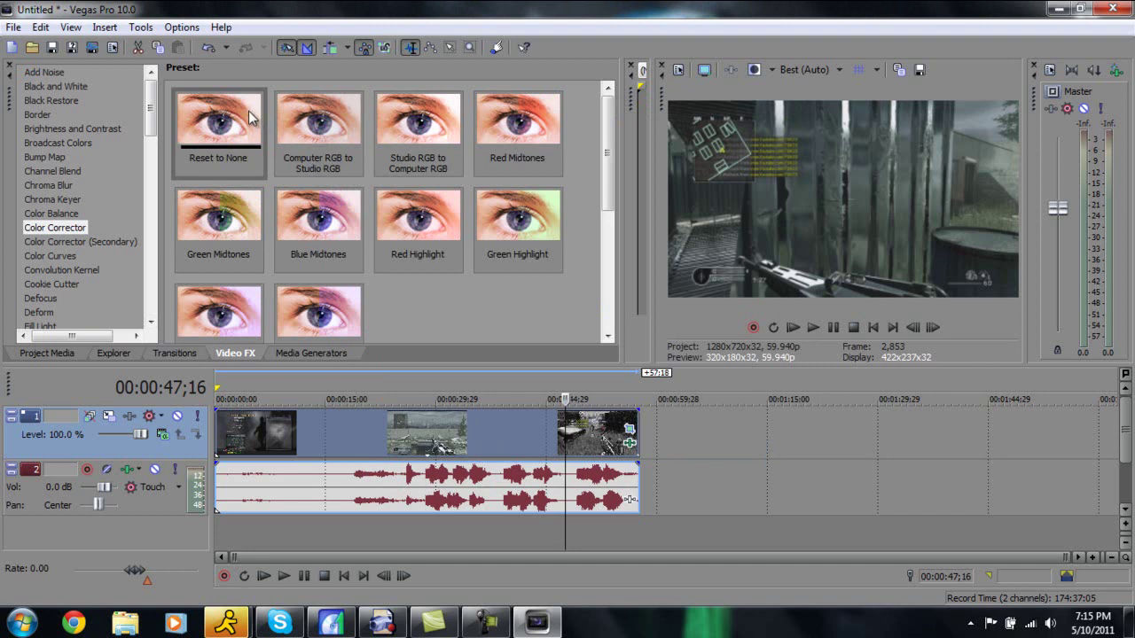
Step: Add the Sharpen effect (amount 0.000) to the gameplay clip
drag(152, 106, 153, 288)
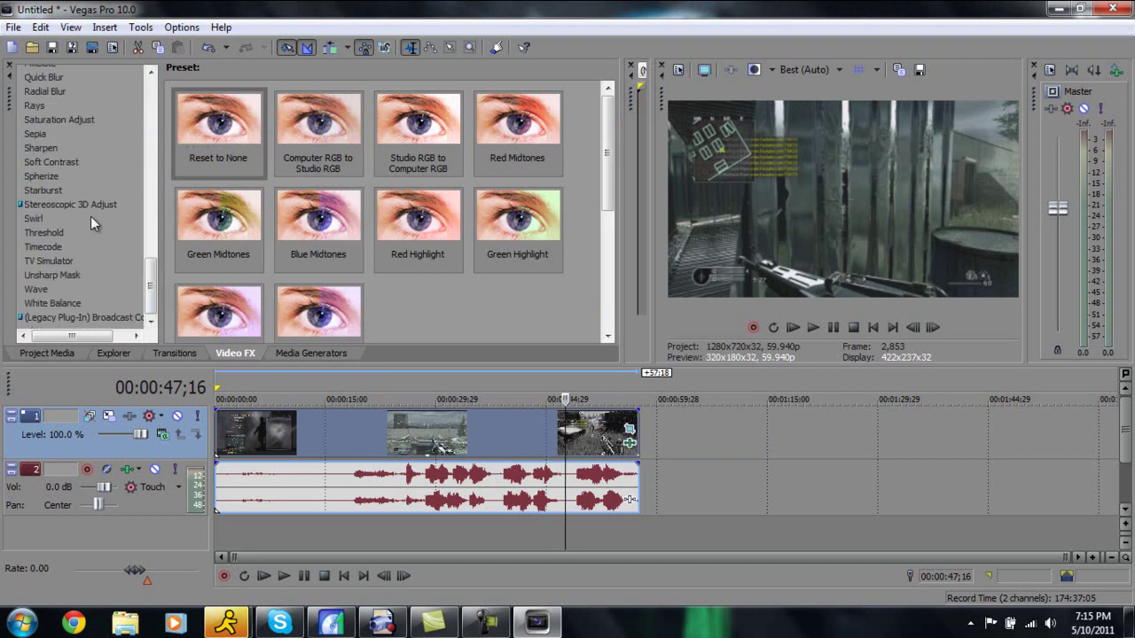
click(39, 147)
drag(212, 146, 391, 442)
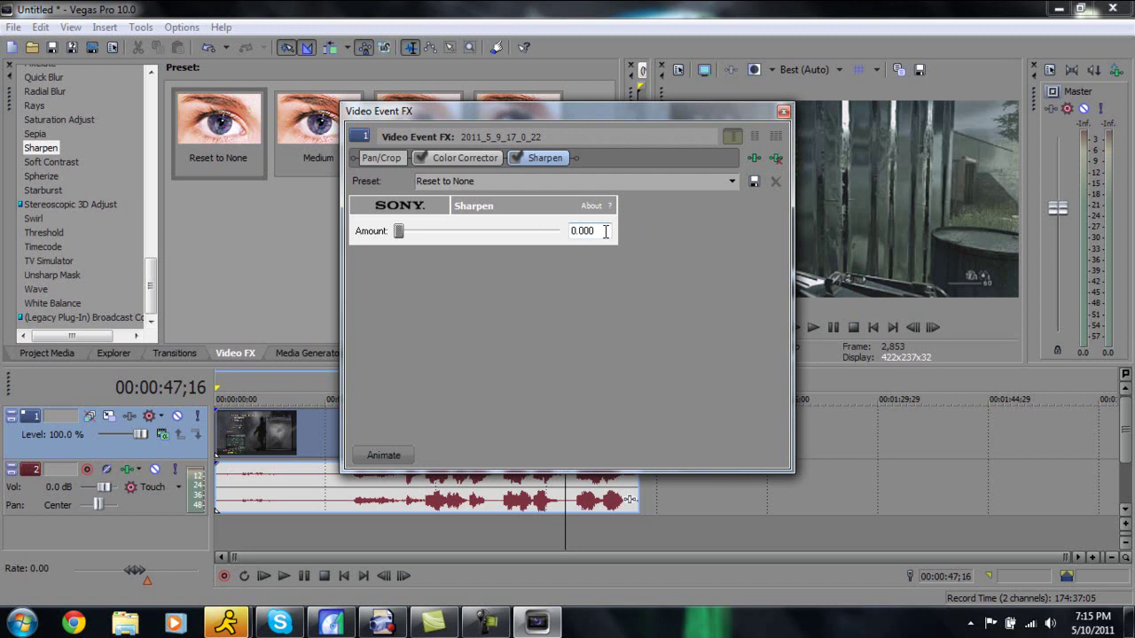
click(784, 112)
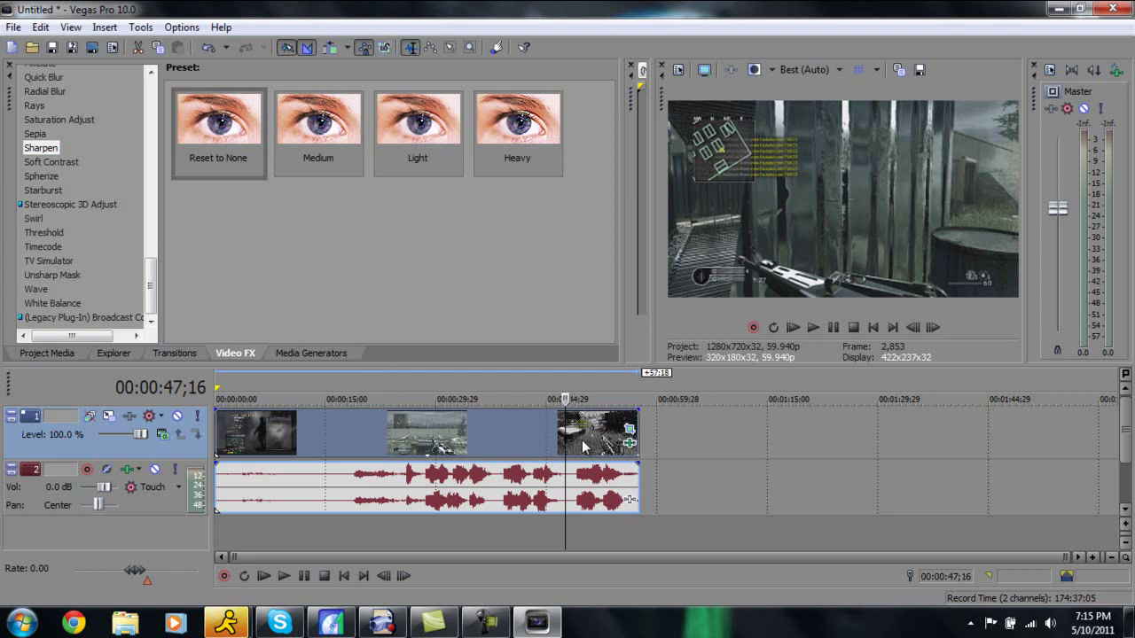
Step: Cut the clip at 00:00:53;12, drop the earlier part, and slide the remainder to the timeline start
click(609, 443)
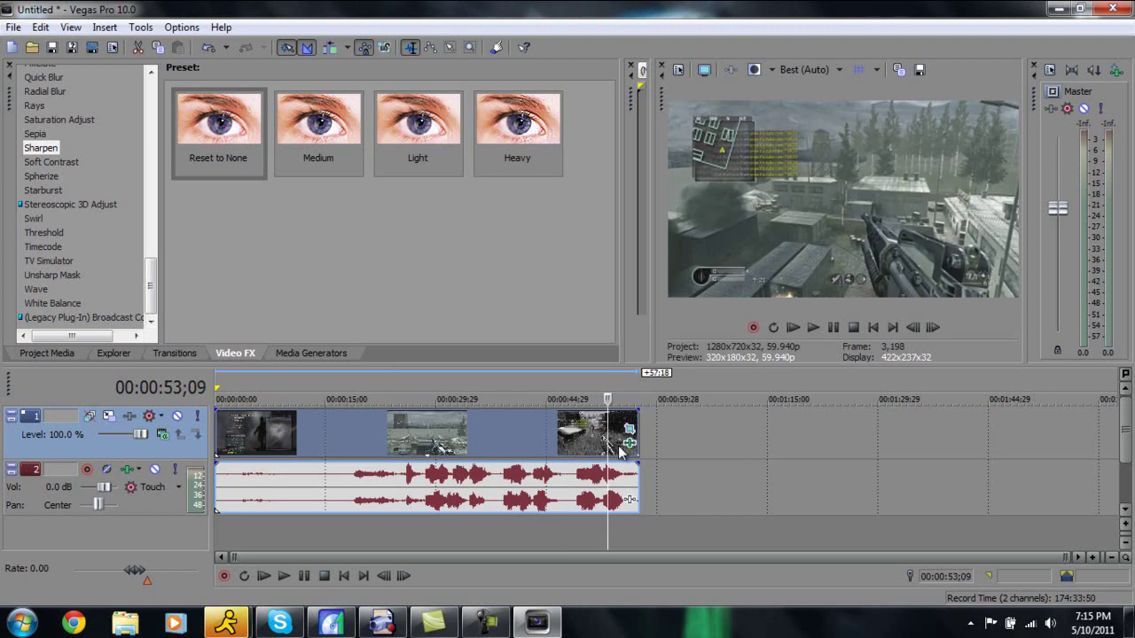
click(609, 440)
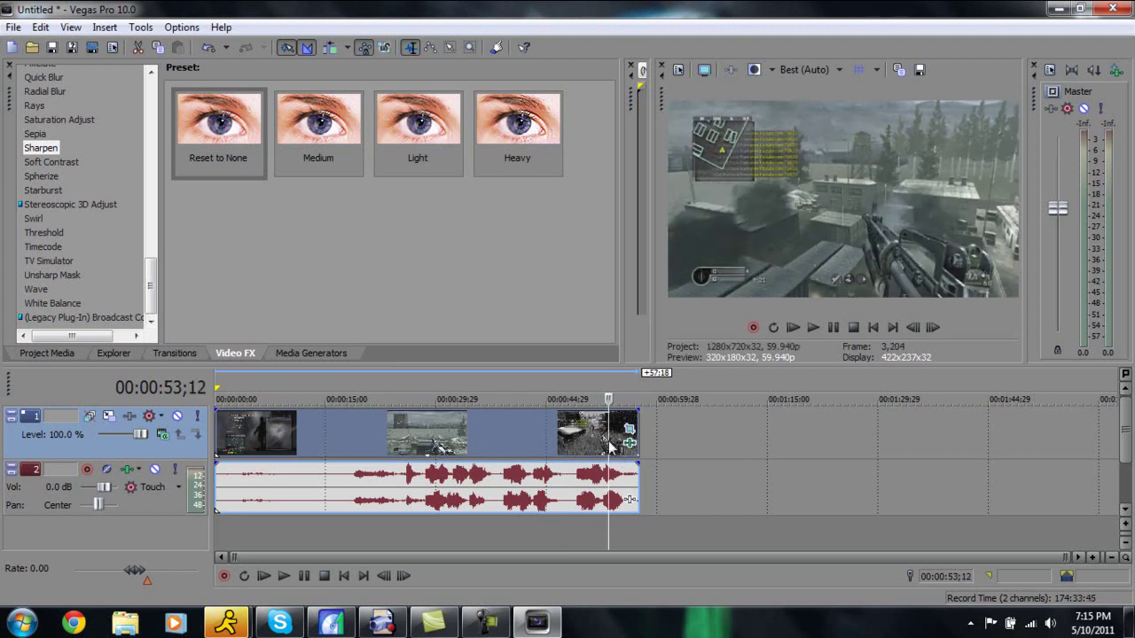
key(ctrl+z)
key(ctrl+z)
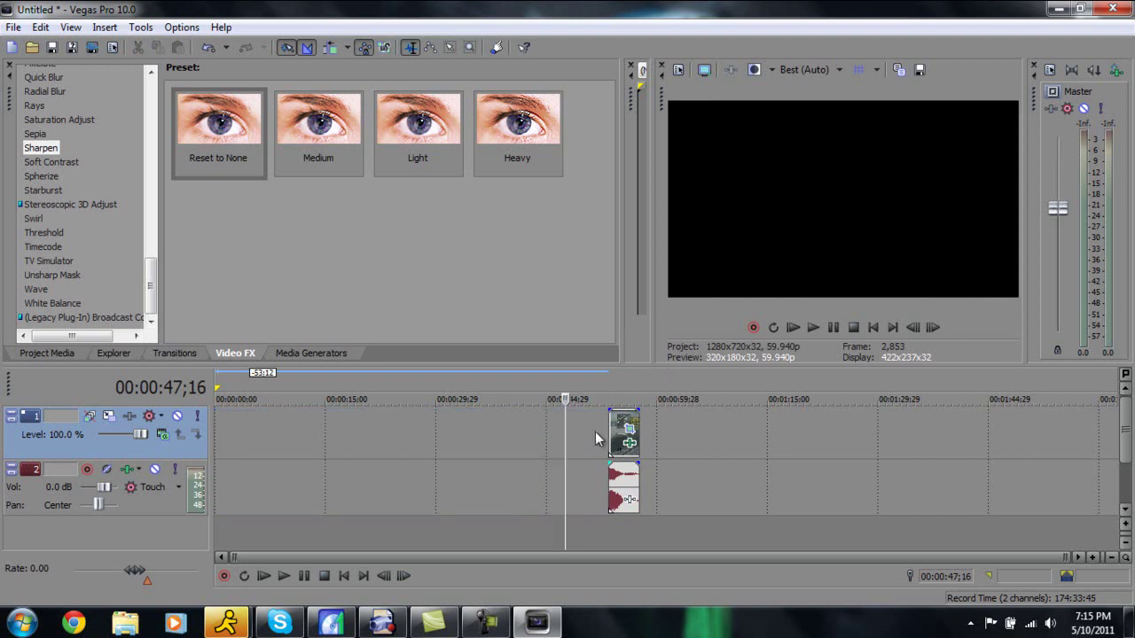
drag(623, 437, 231, 437)
click(222, 435)
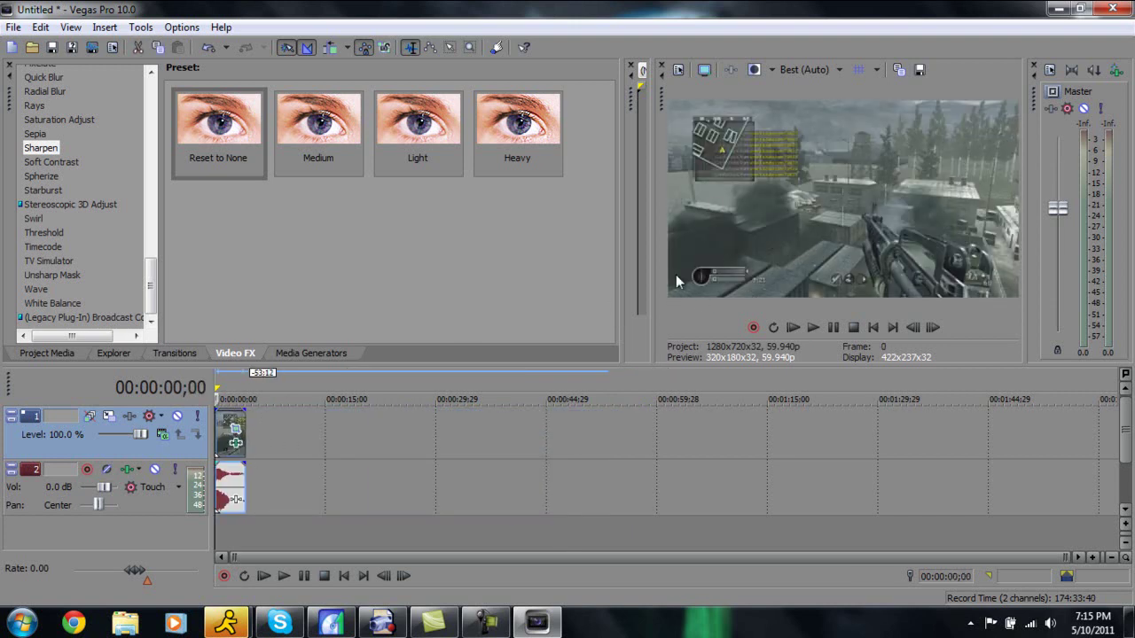
Step: Open Render As and keep MainConcept AVC/AAC (*.mp4) as the output type
click(13, 28)
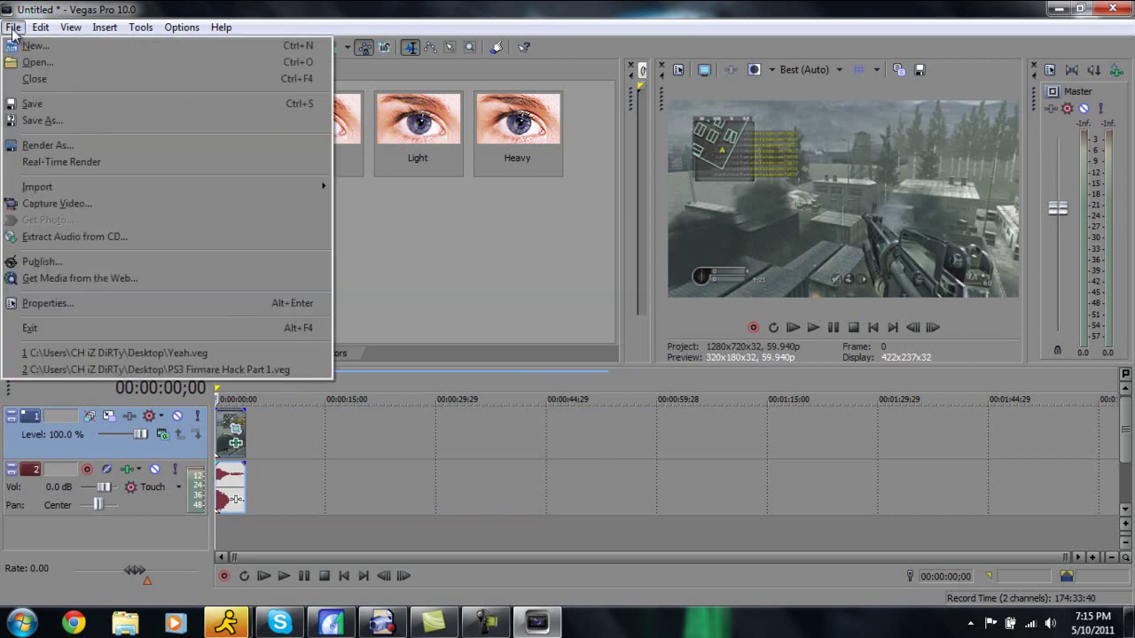
click(130, 144)
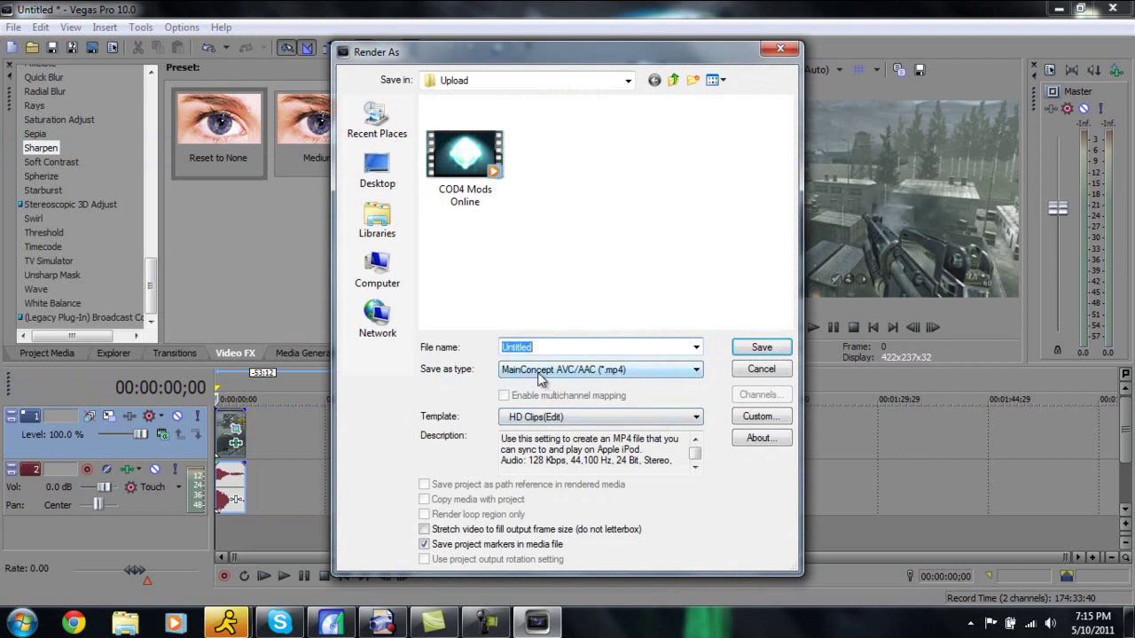
click(541, 372)
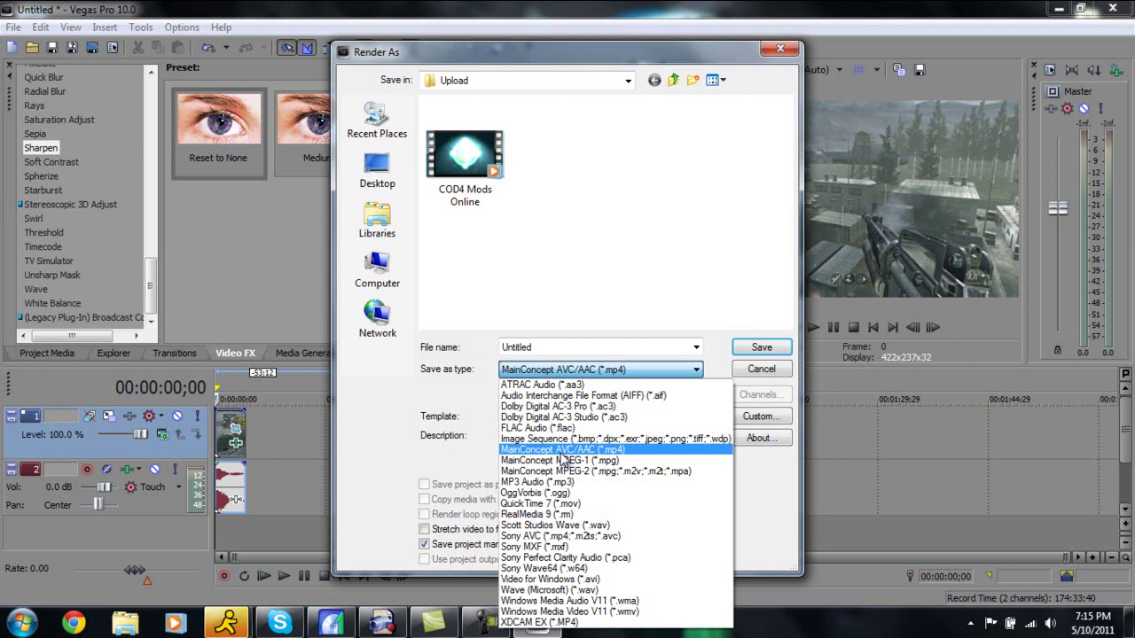
click(562, 451)
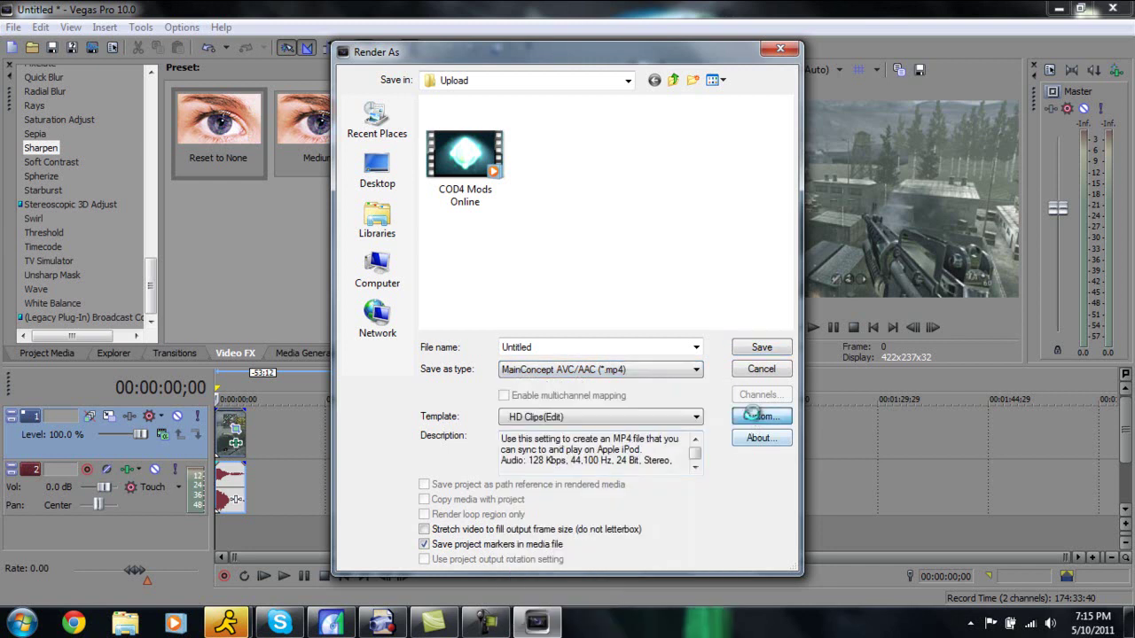
Step: Open Custom settings showing 1280x720, 59.94 fps, 13,500,000 bps variable bit rate
click(752, 415)
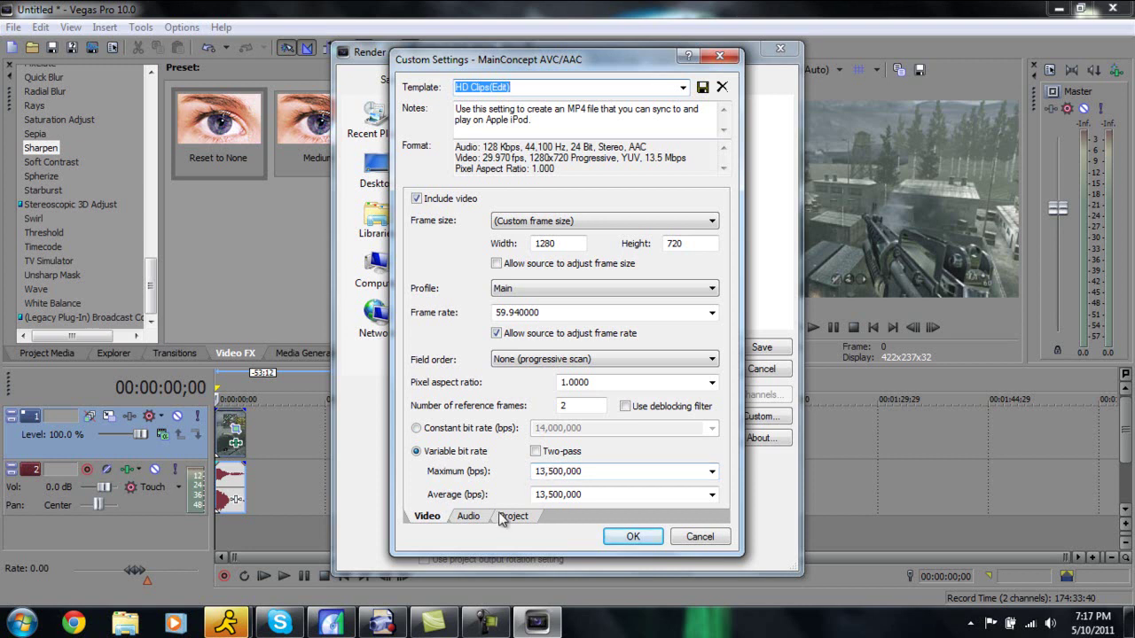
Step: Review the Audio and Project settings, then accept the custom MainConcept AVC/AAC MP4 settings
click(472, 517)
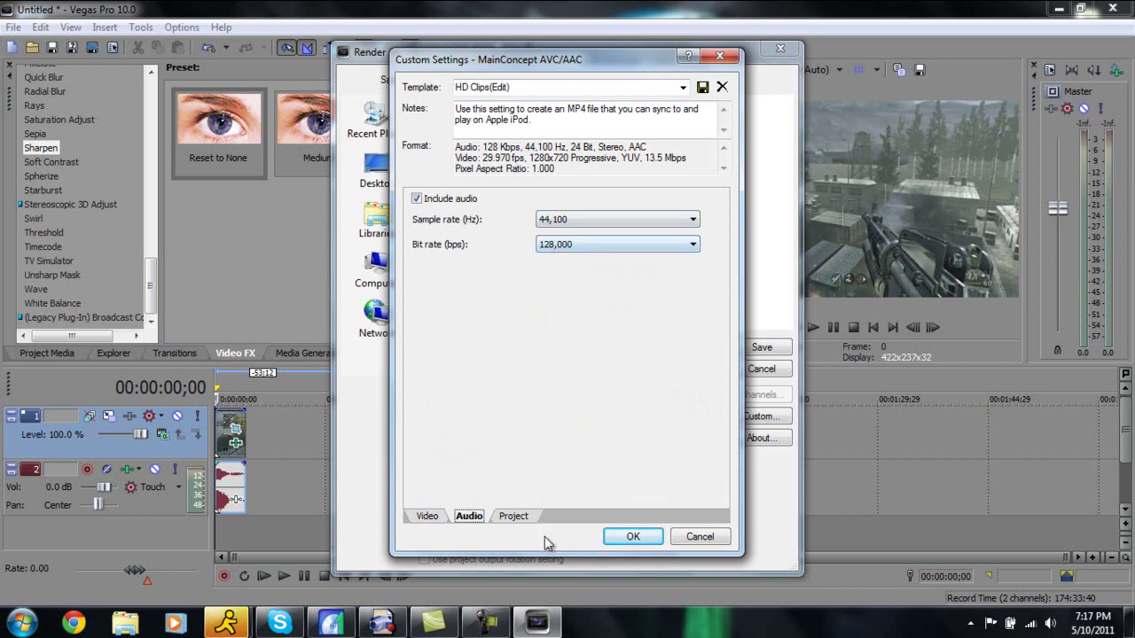
click(514, 516)
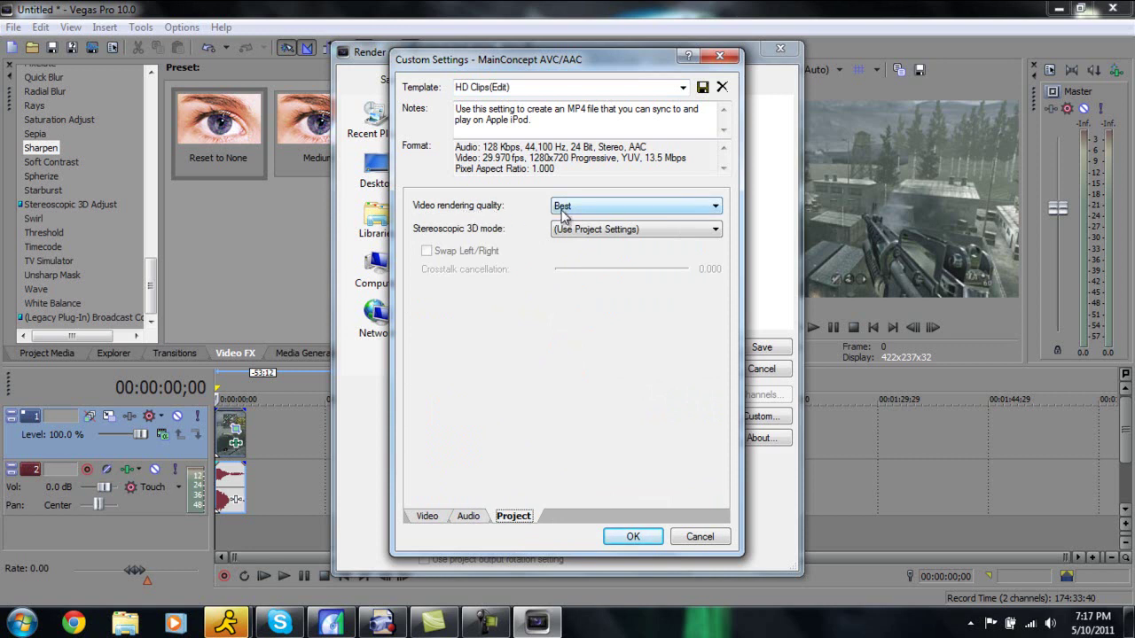
click(633, 536)
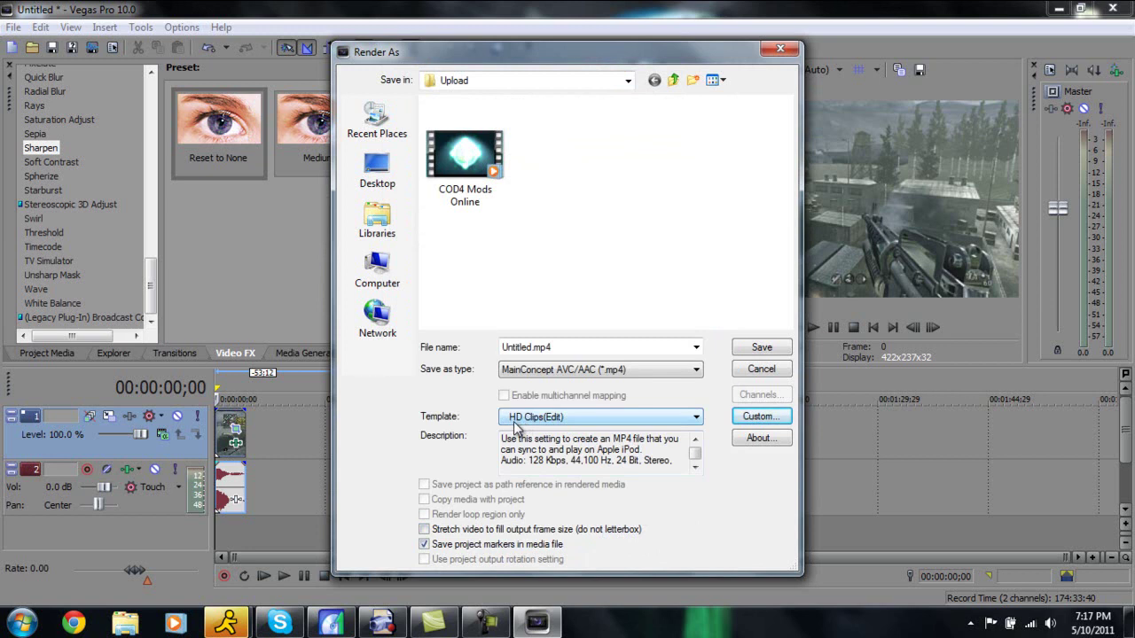
Step: Cancel the Render As dialog for Untitled.mp4 without rendering
click(774, 368)
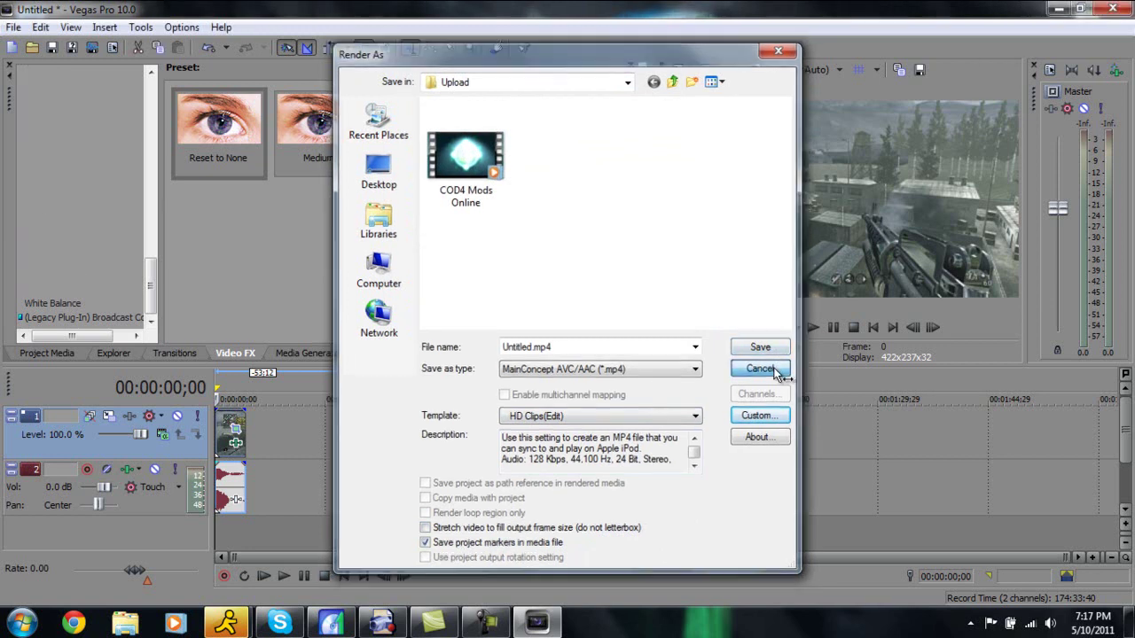